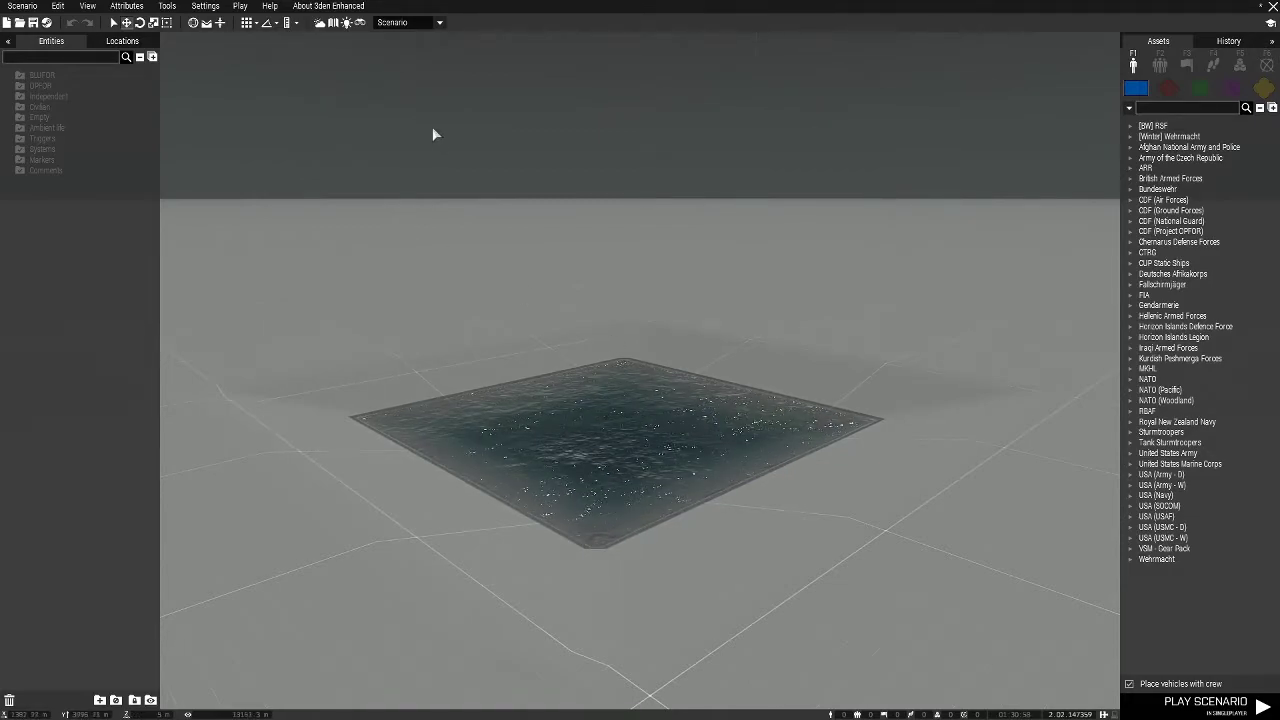
Step: Create a new scenario on the Virtual Reality terrain
left_click(19, 23)
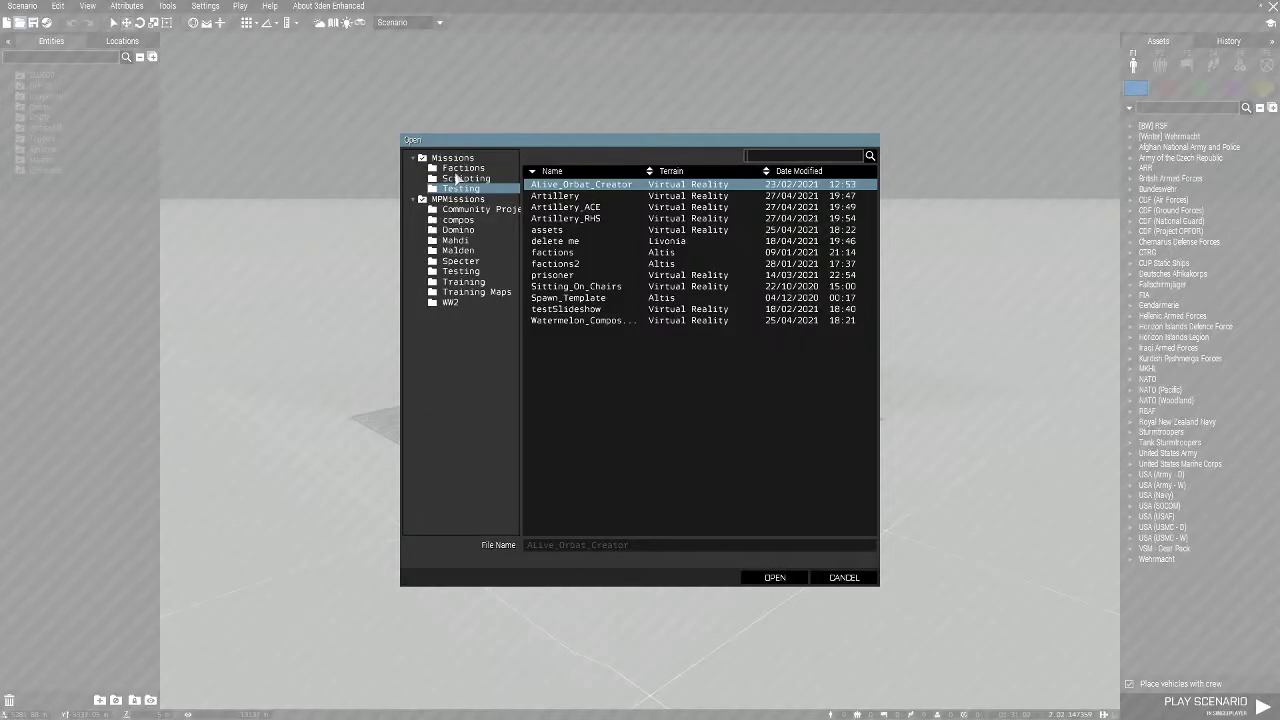
left_click(844, 577)
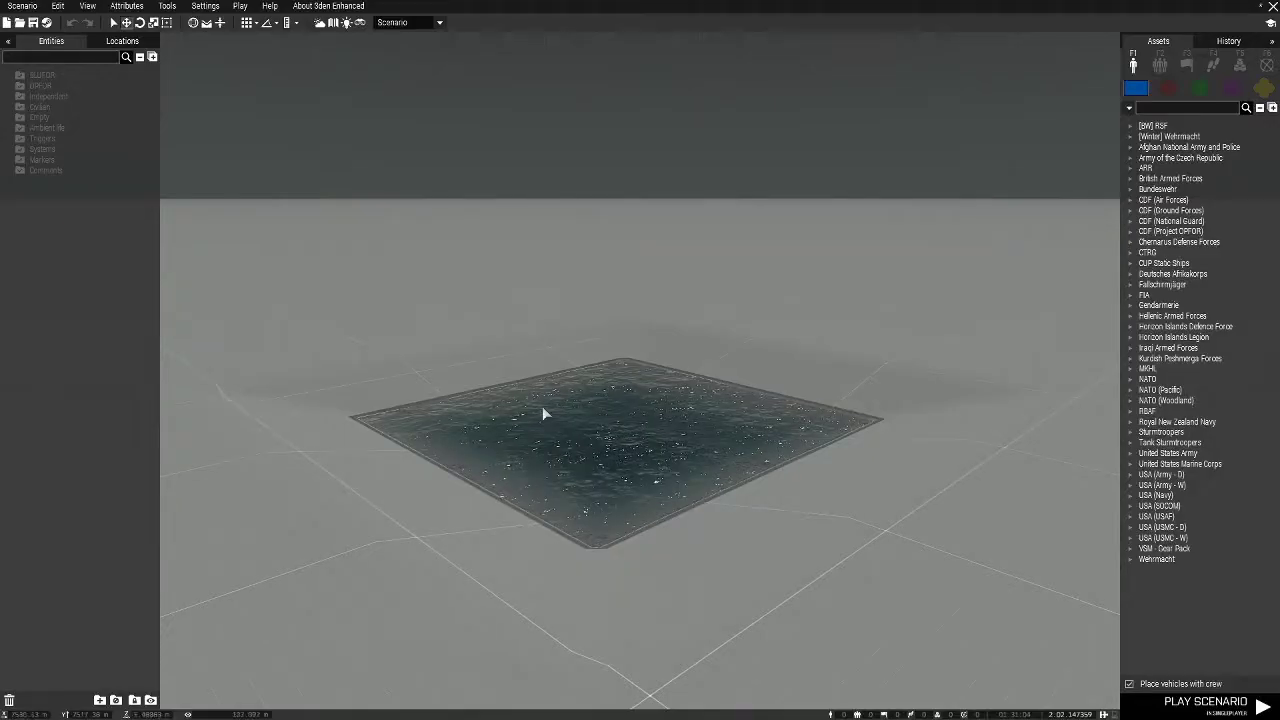
left_click(6, 22)
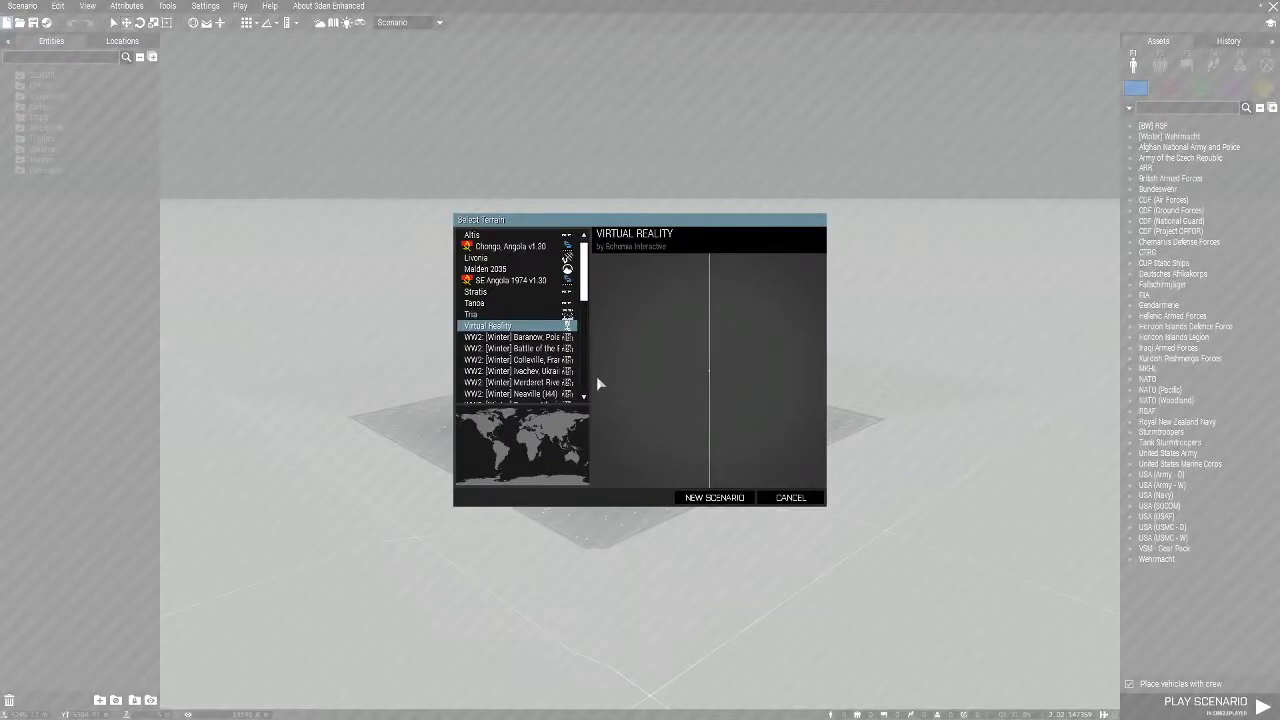
left_click(731, 500)
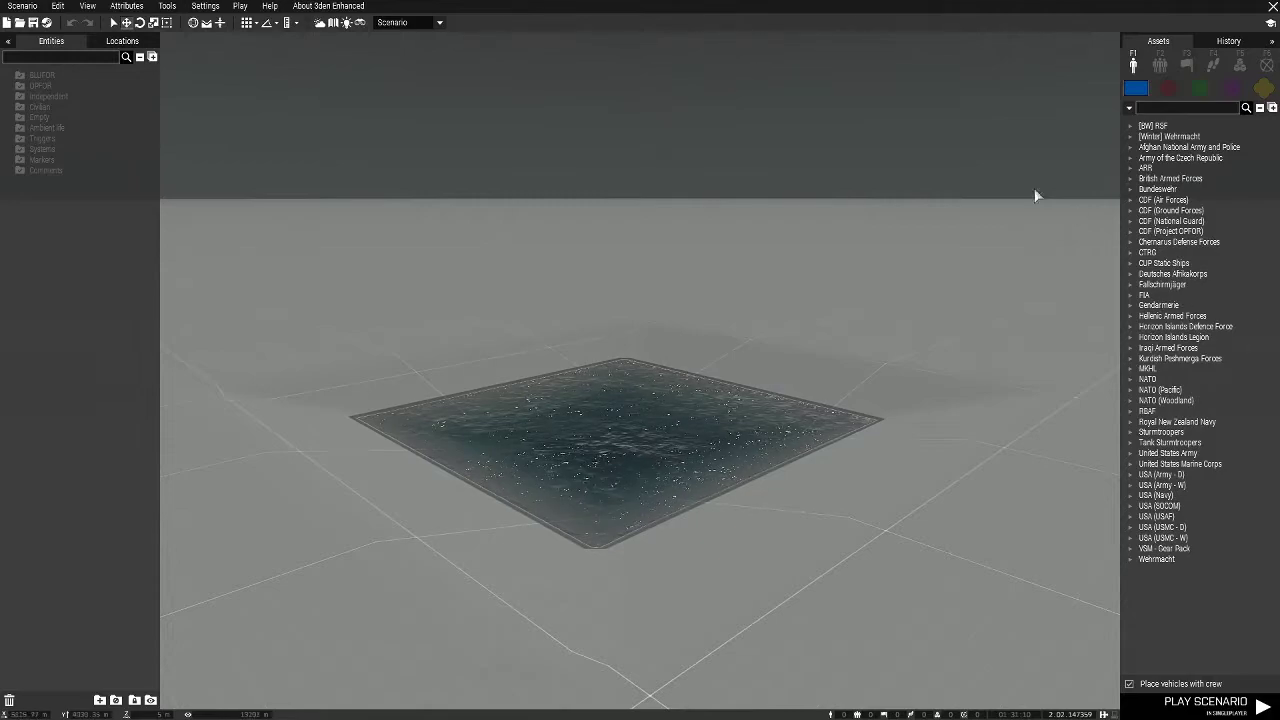
Step: Show the custom compositions in the asset browser
key("w")
right_click_drag(660, 456, 1108, 430)
key("w")
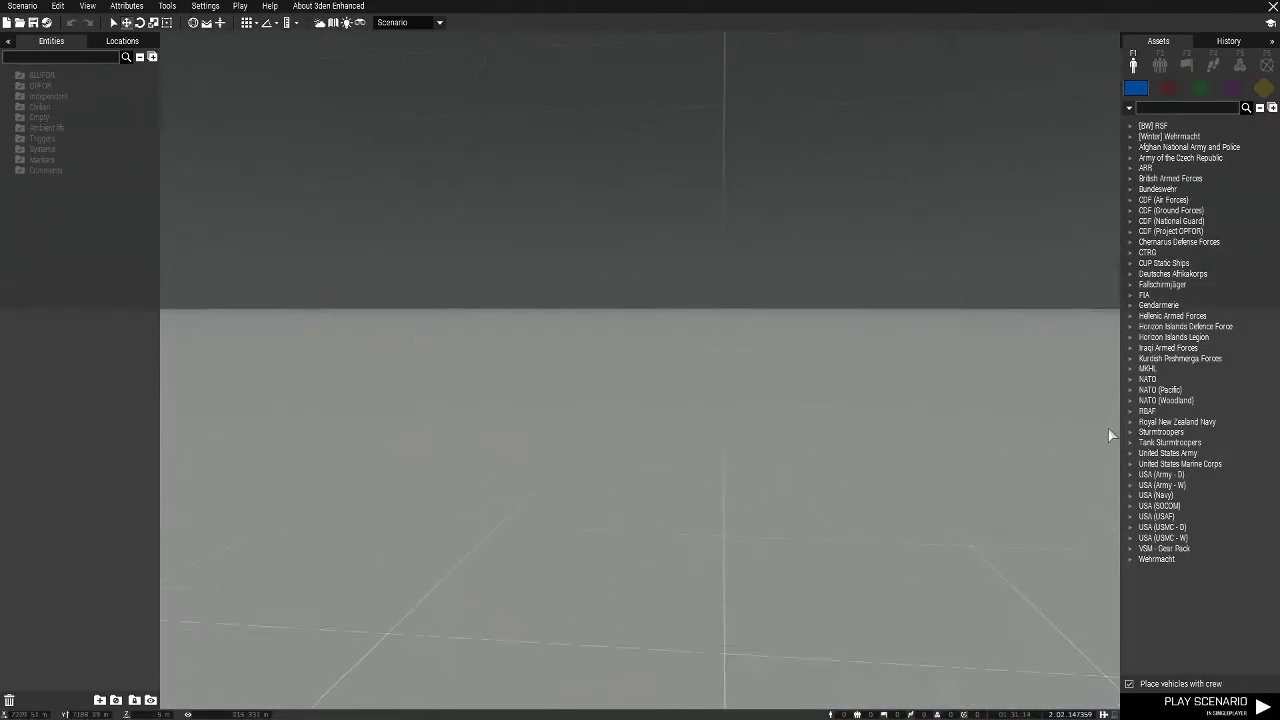
left_click(1160, 66)
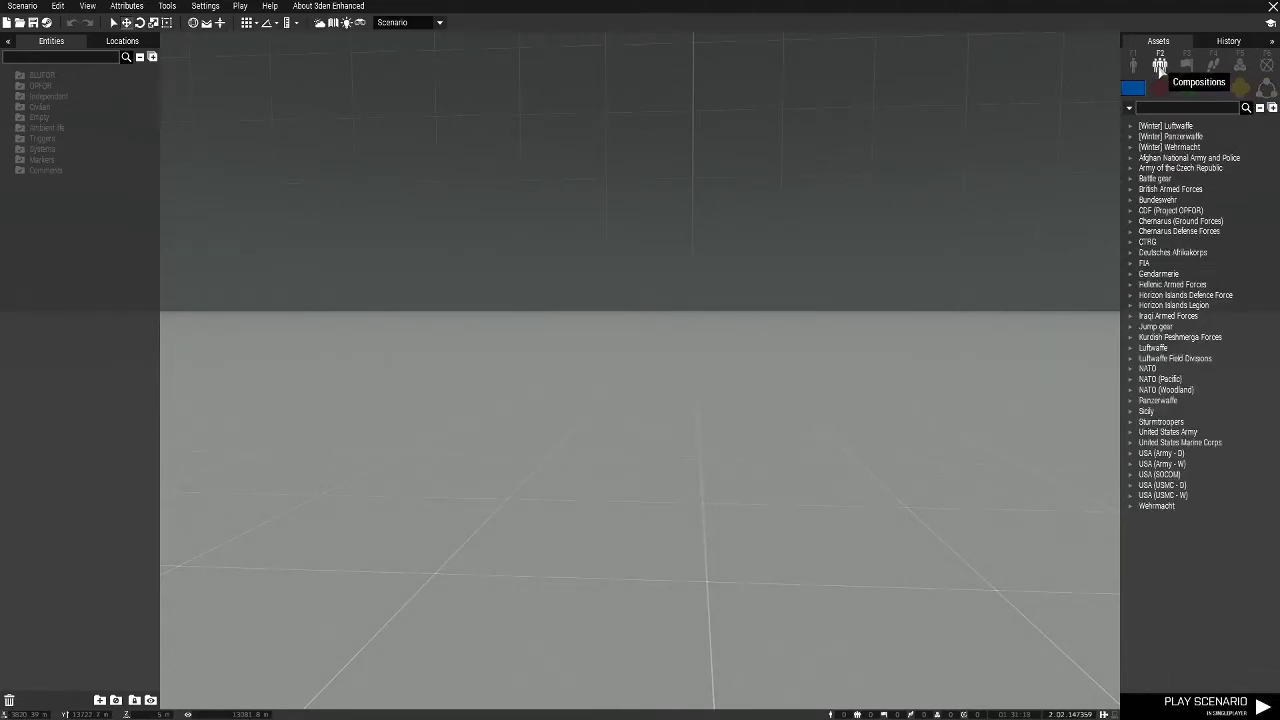
left_click(1266, 89)
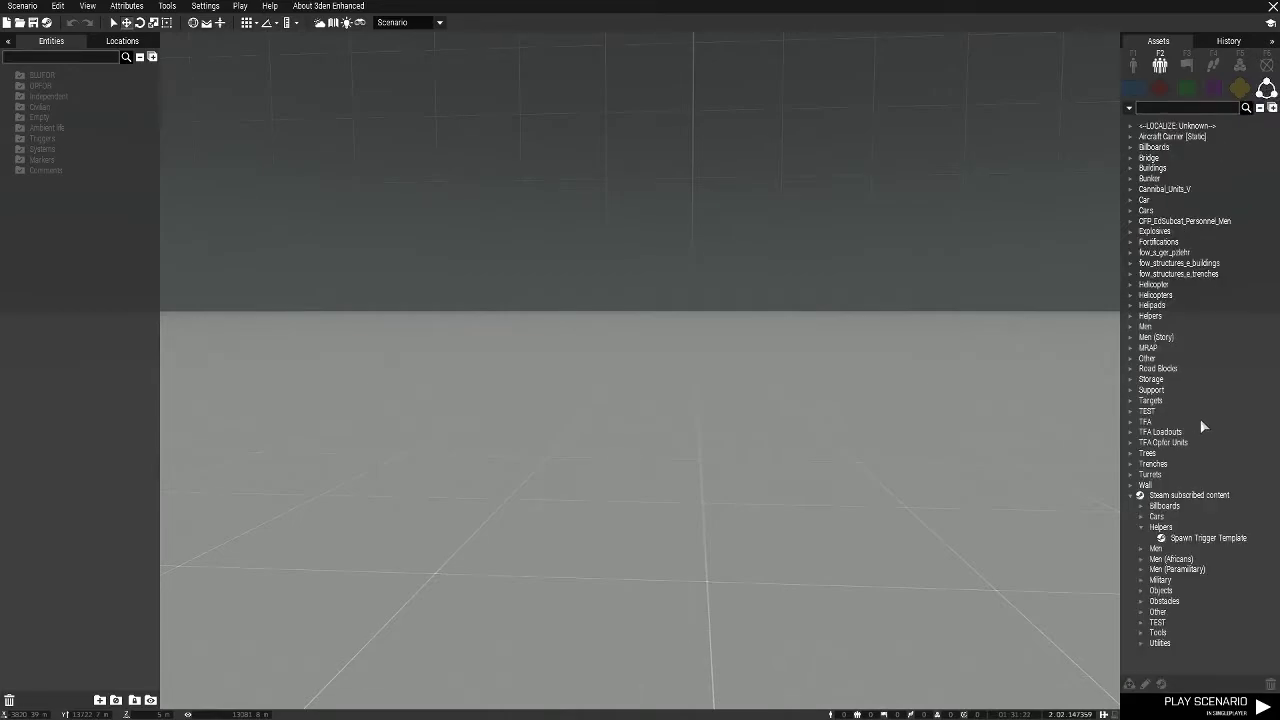
Step: Collapse the composition list and look through the Helpers category of the Steam subscribed content
left_click(1261, 108)
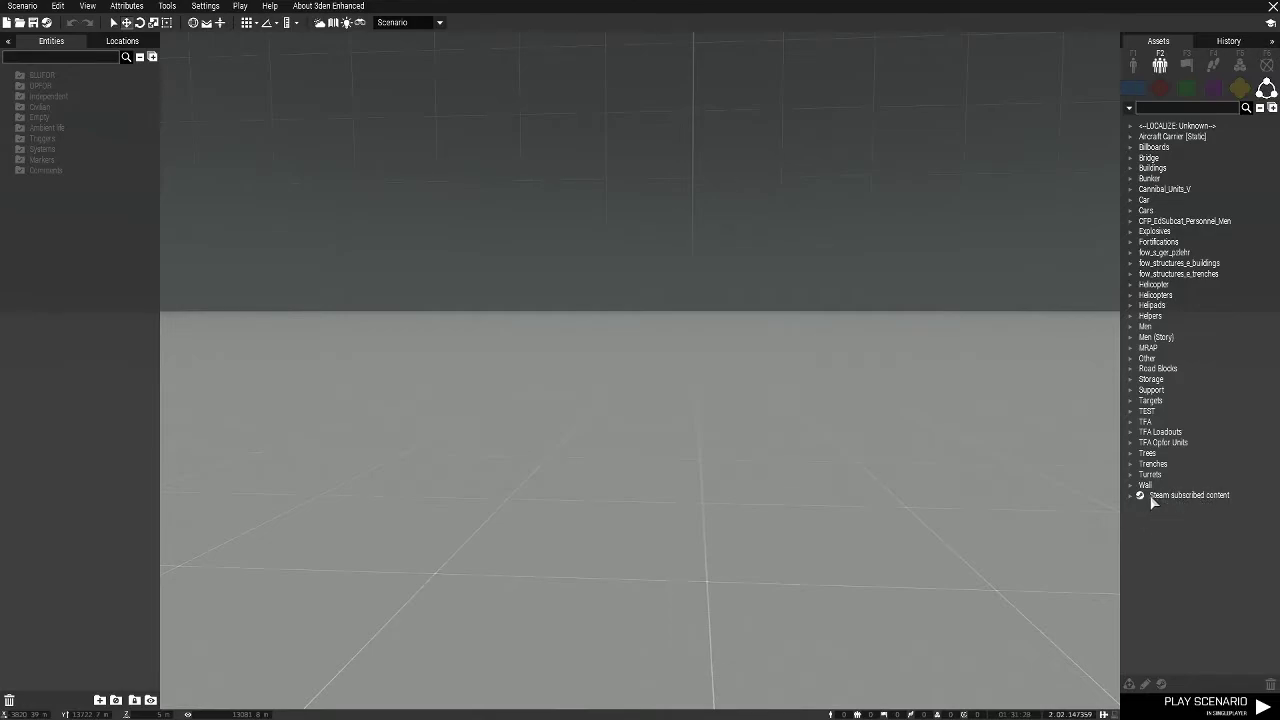
left_click(1131, 497)
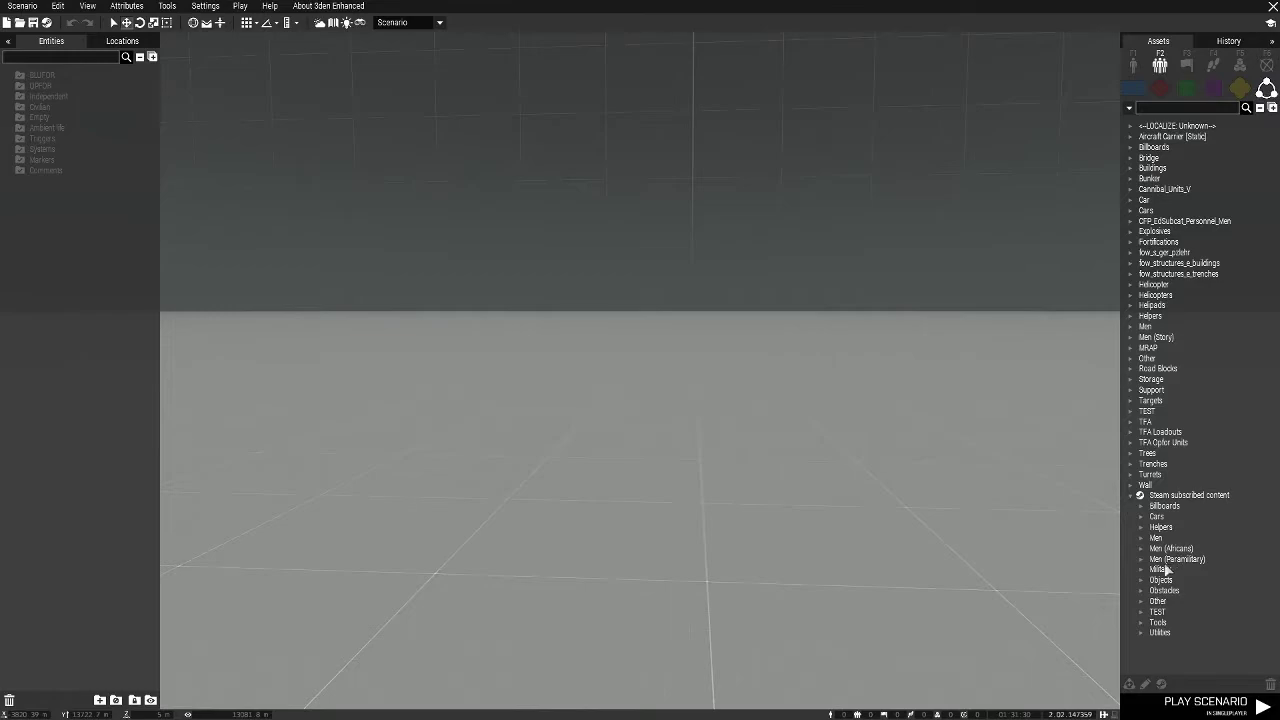
left_click(1141, 528)
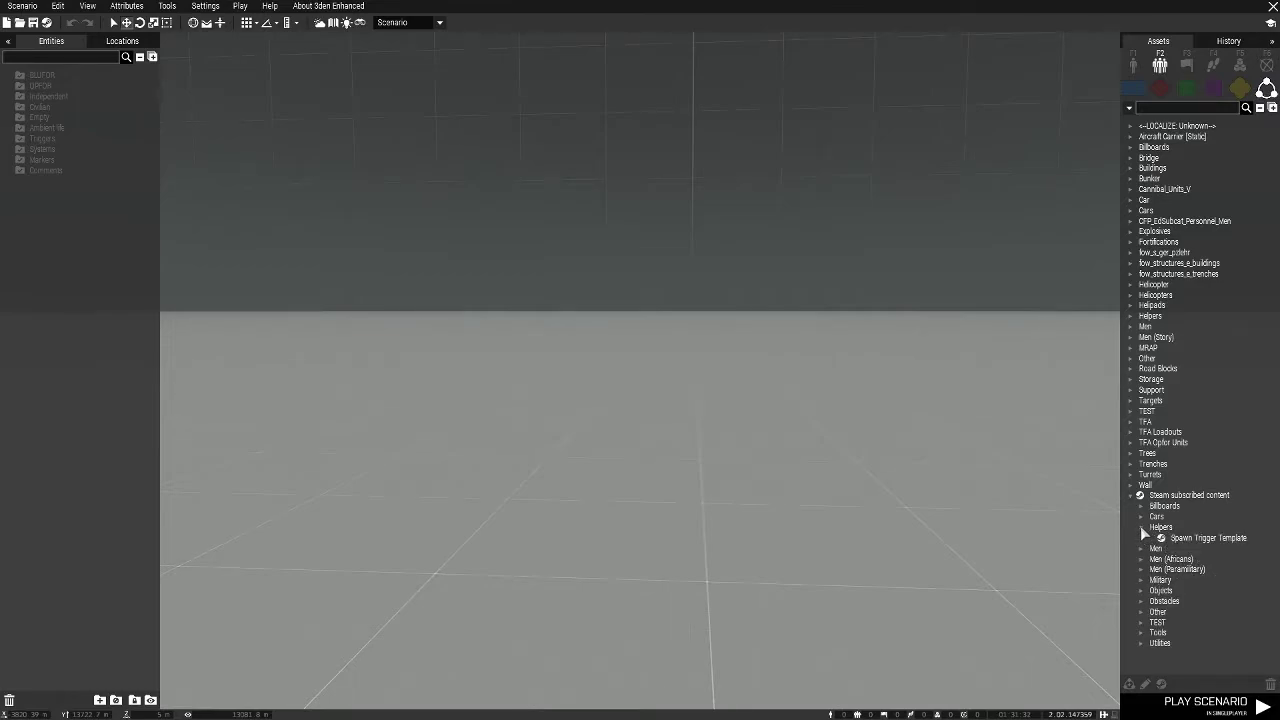
left_click(1141, 528)
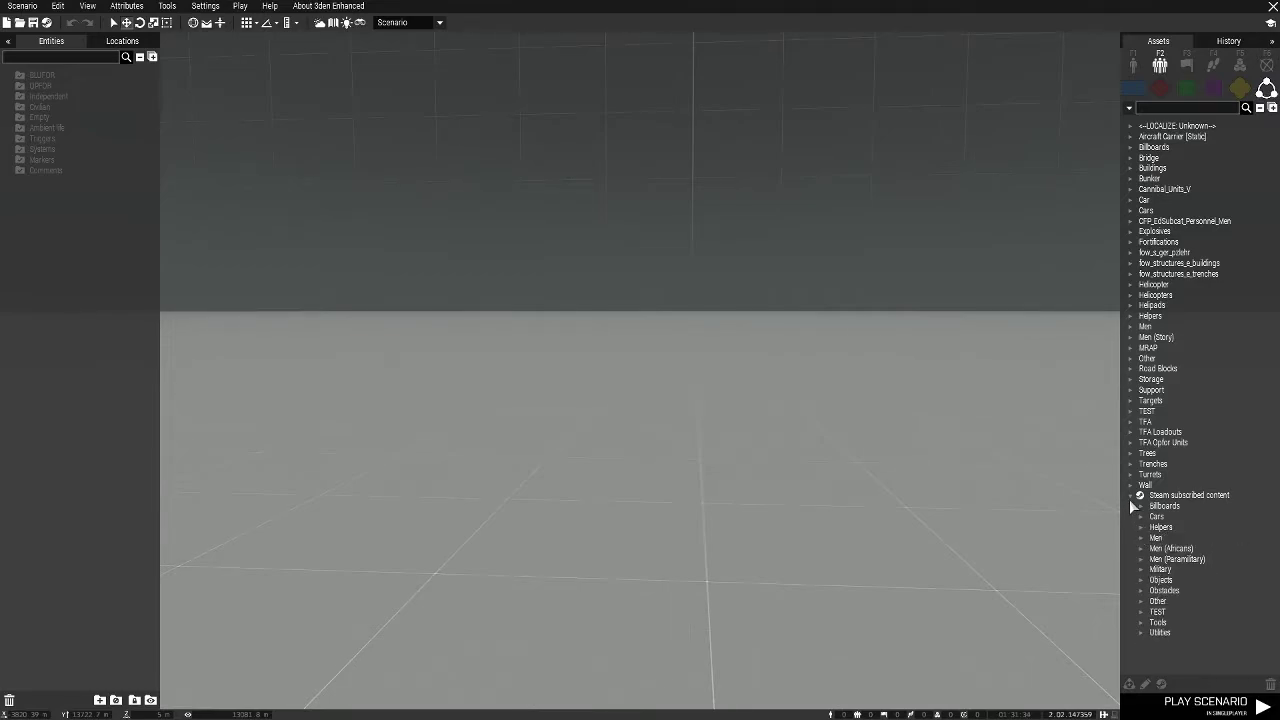
left_click(1131, 497)
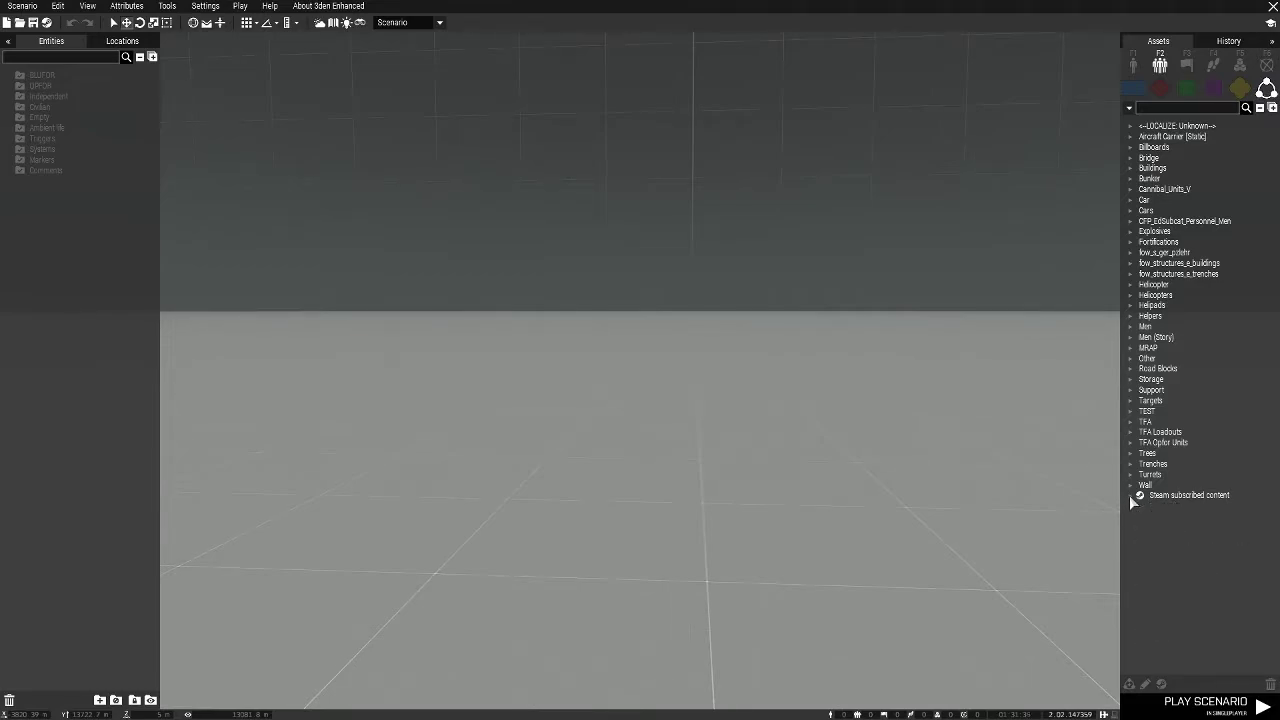
Step: Place the CEDE Artillery Scripted composition from the custom Helpers category on the 2D map
left_click(1130, 317)
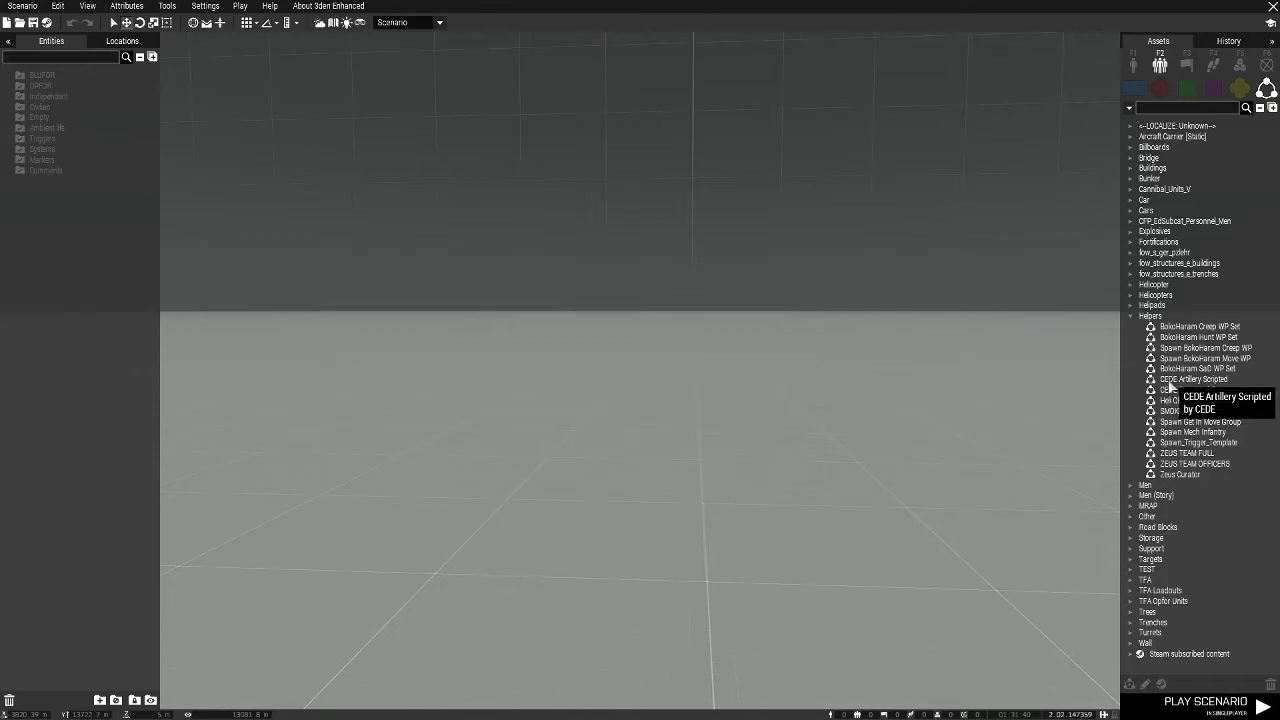
left_click(1189, 381)
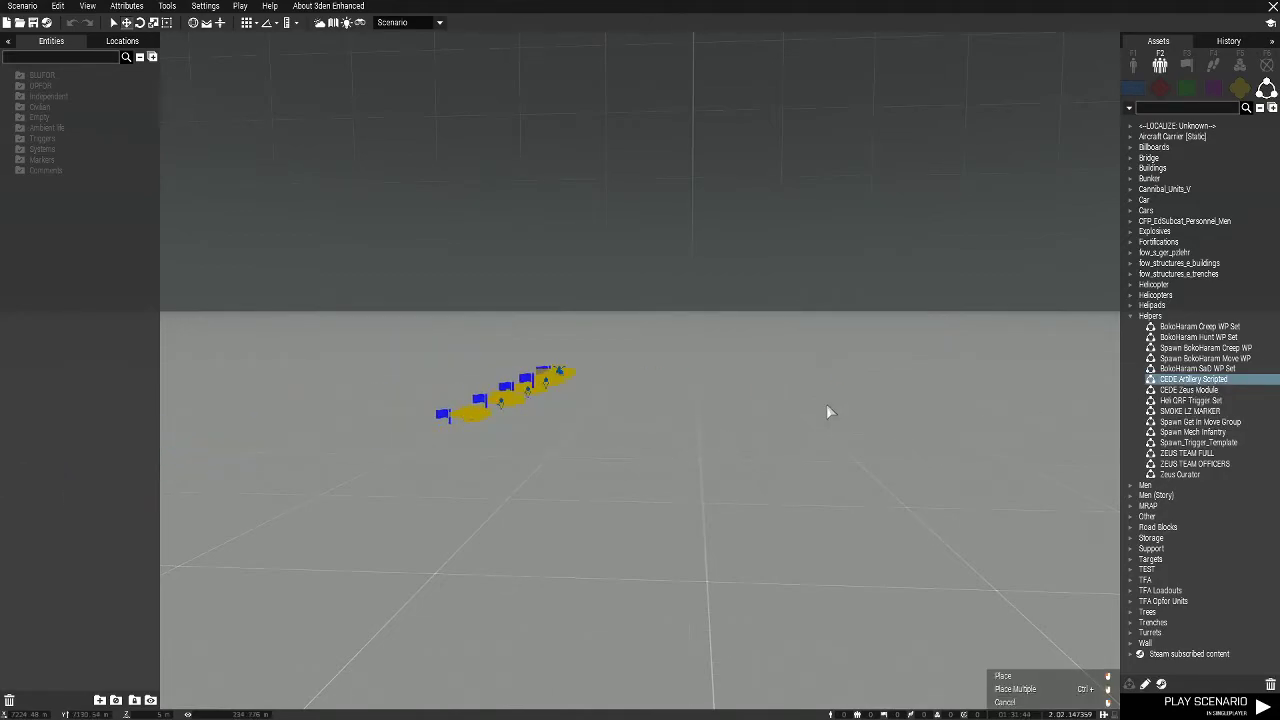
key("m")
scroll(557, 398, "up", 2)
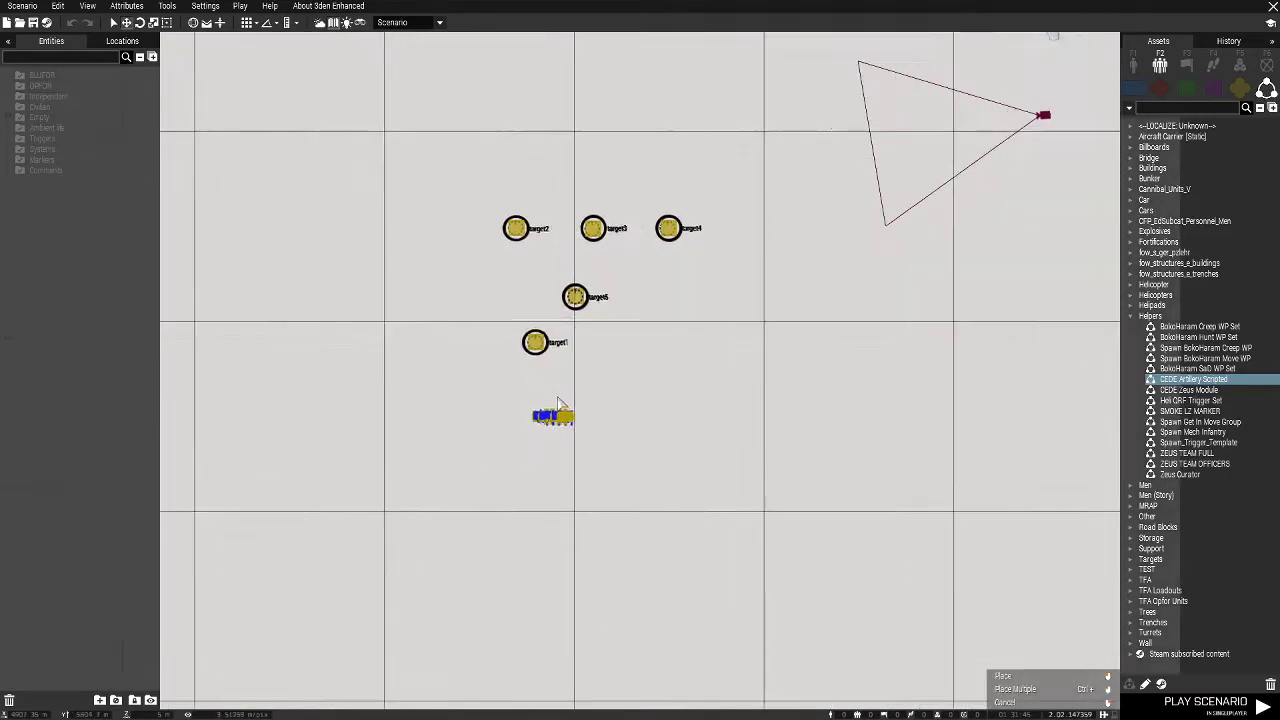
scroll(586, 360, "up", 5)
right_click_drag(591, 346, 573, 452)
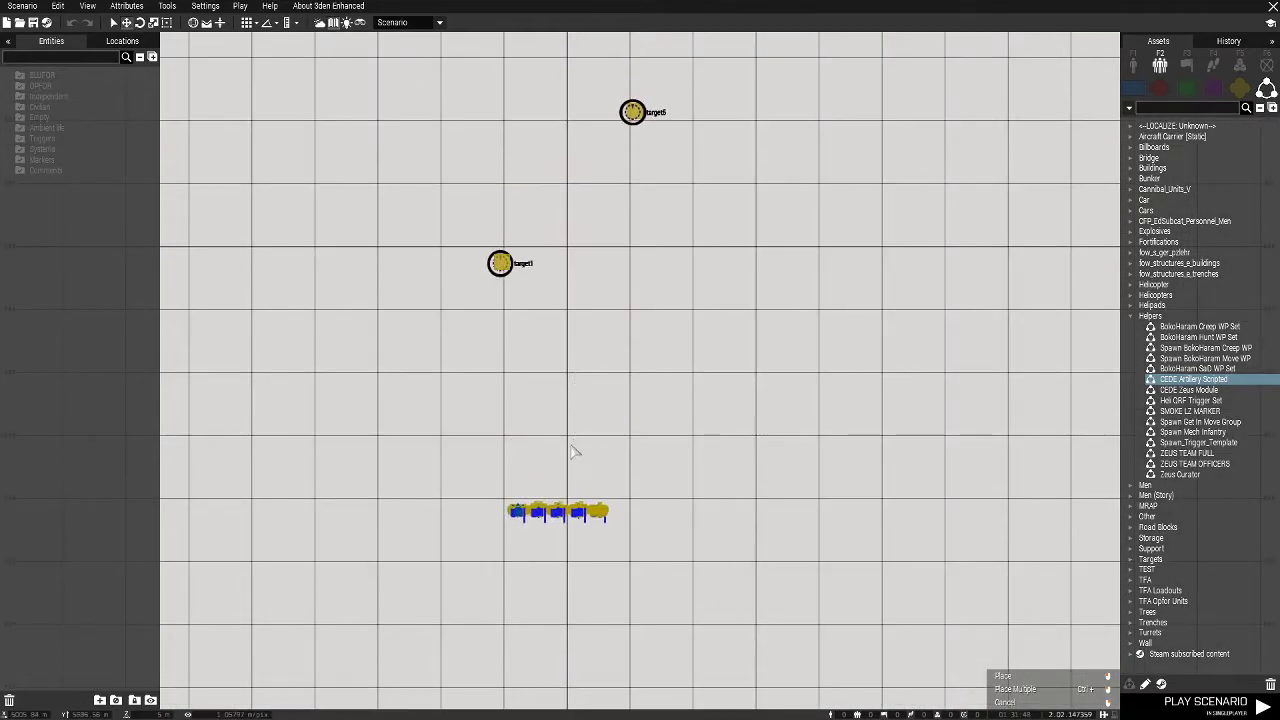
scroll(575, 447, "up", 5)
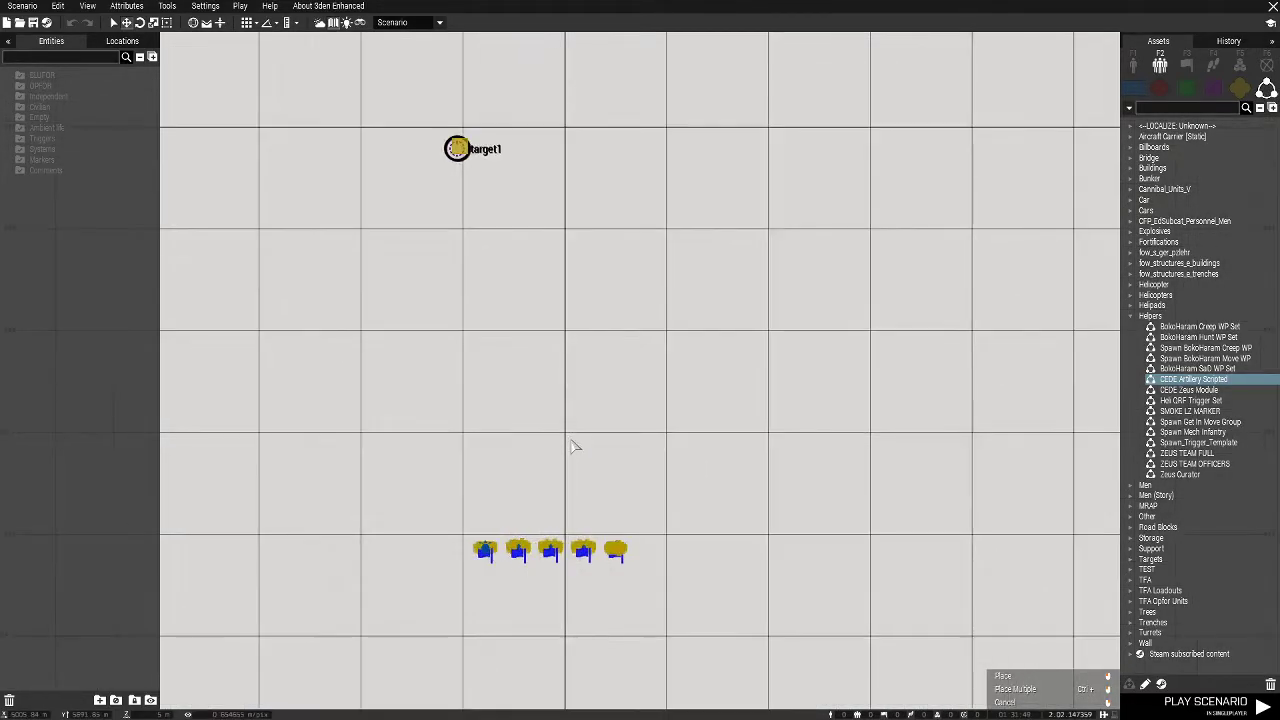
left_click(614, 131)
Step: Examine the placed gun positions on the map and the CEDE Artillery Scripted layers in the entity list
scroll(684, 480, "down", 3)
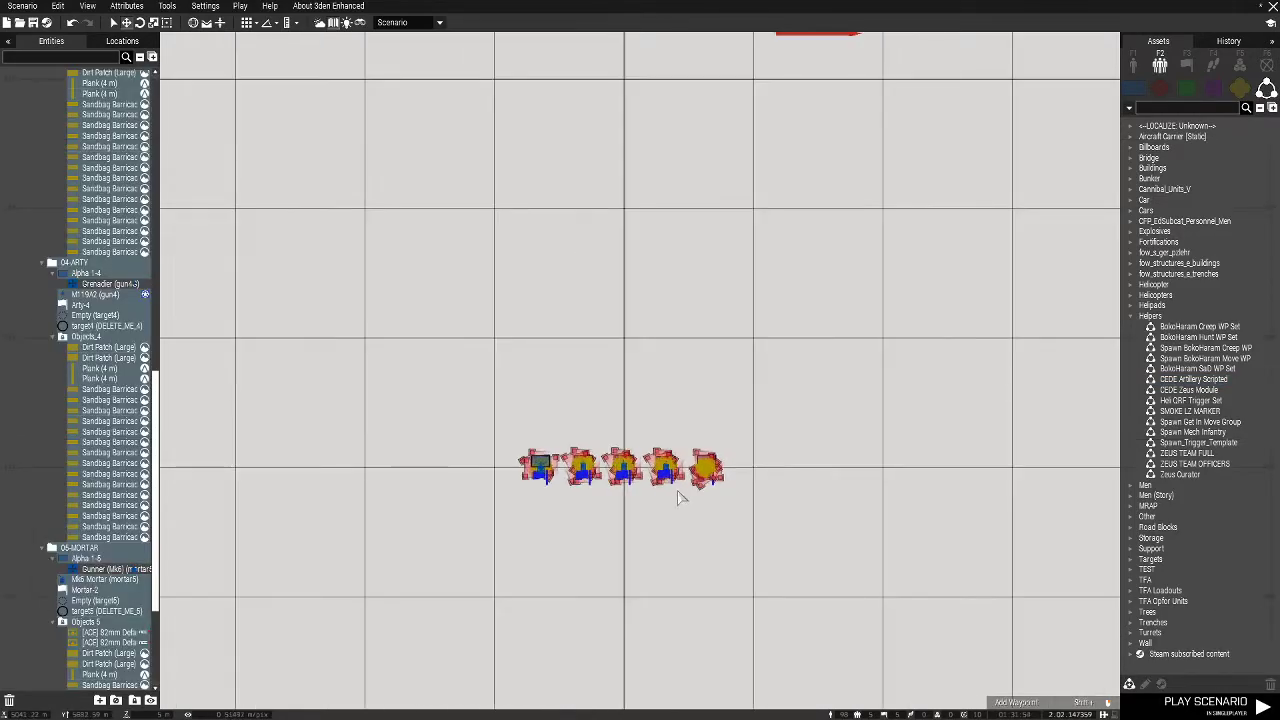
scroll(685, 500, "down", 3)
scroll(640, 520, "up", 6)
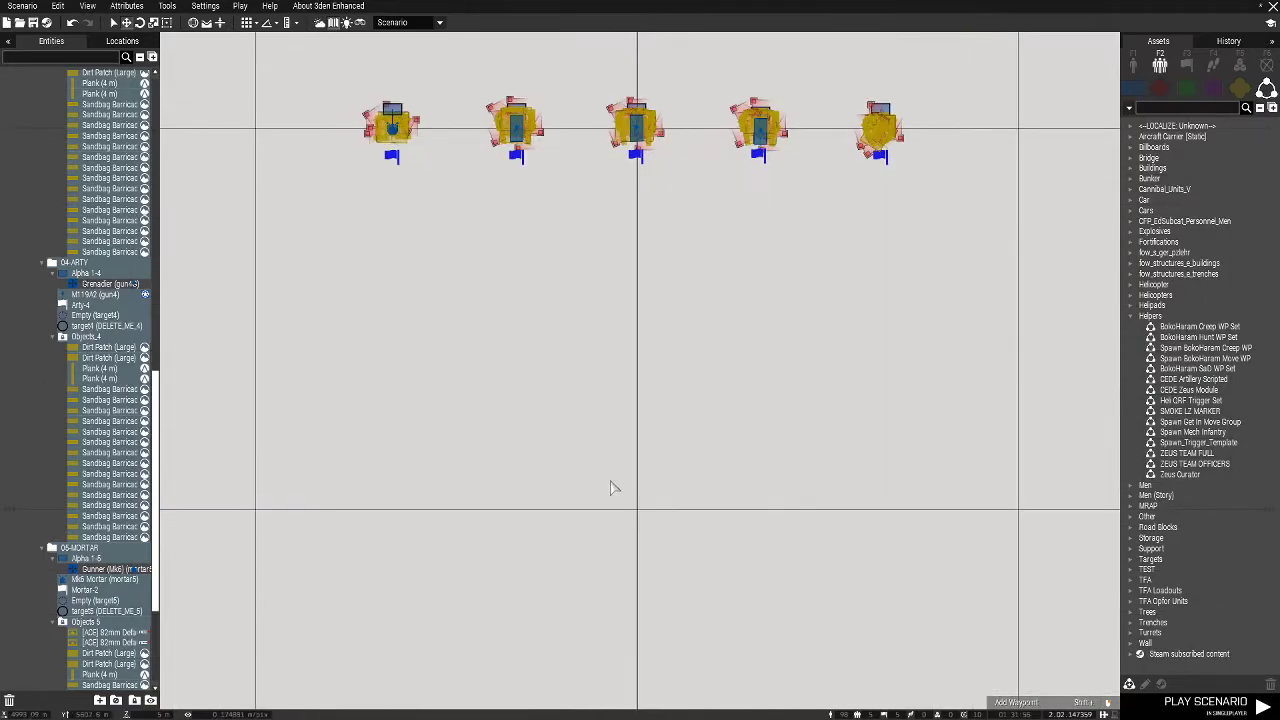
key("e")
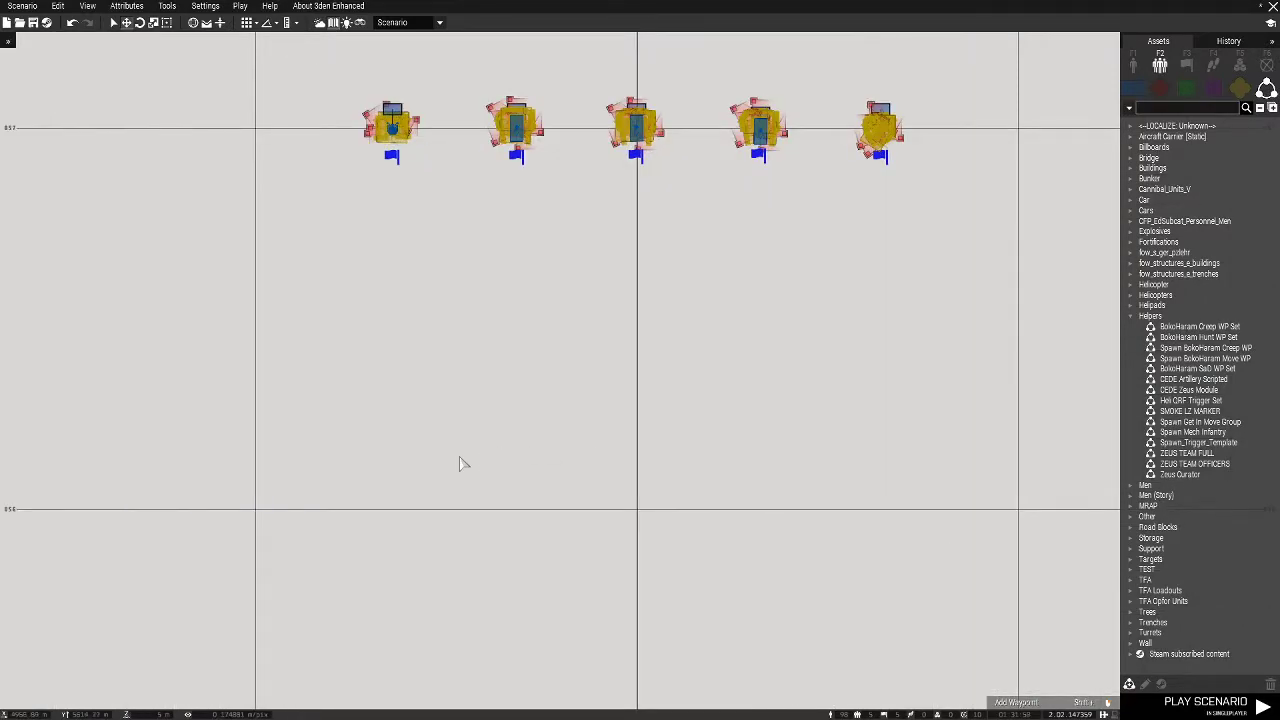
left_click(12, 41)
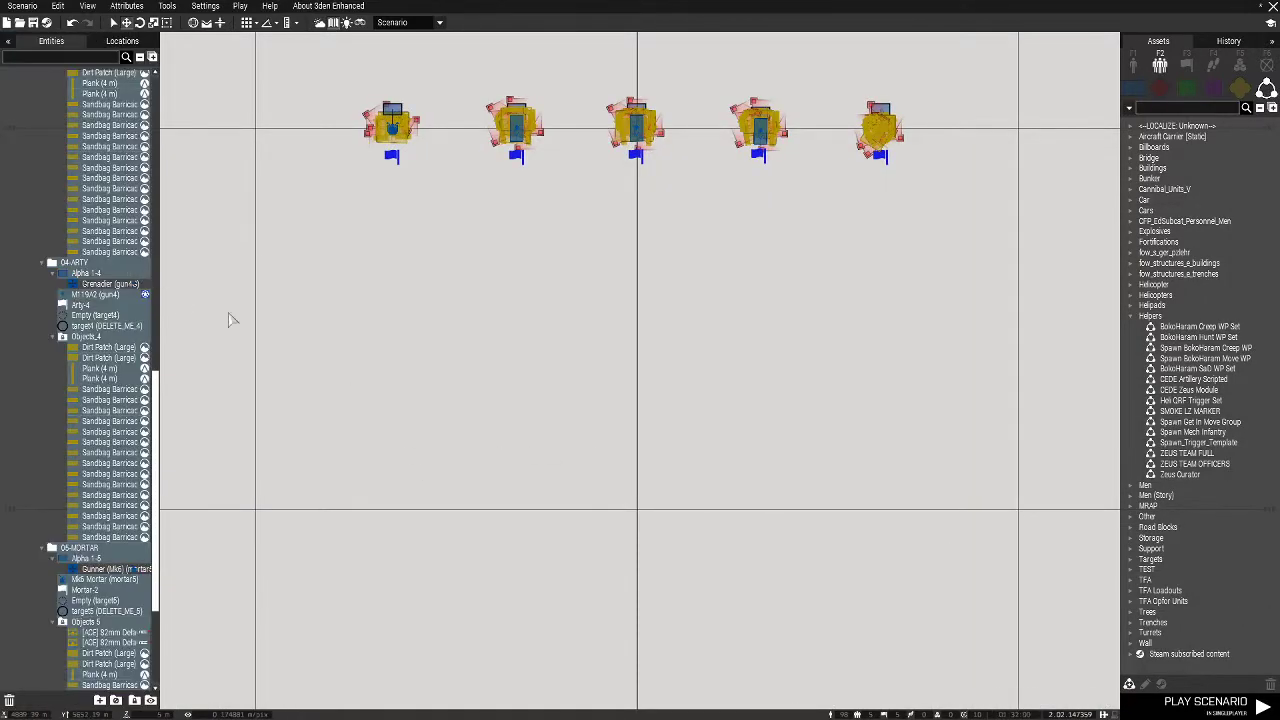
scroll(95, 412, "up", 4)
scroll(97, 410, "up", 5)
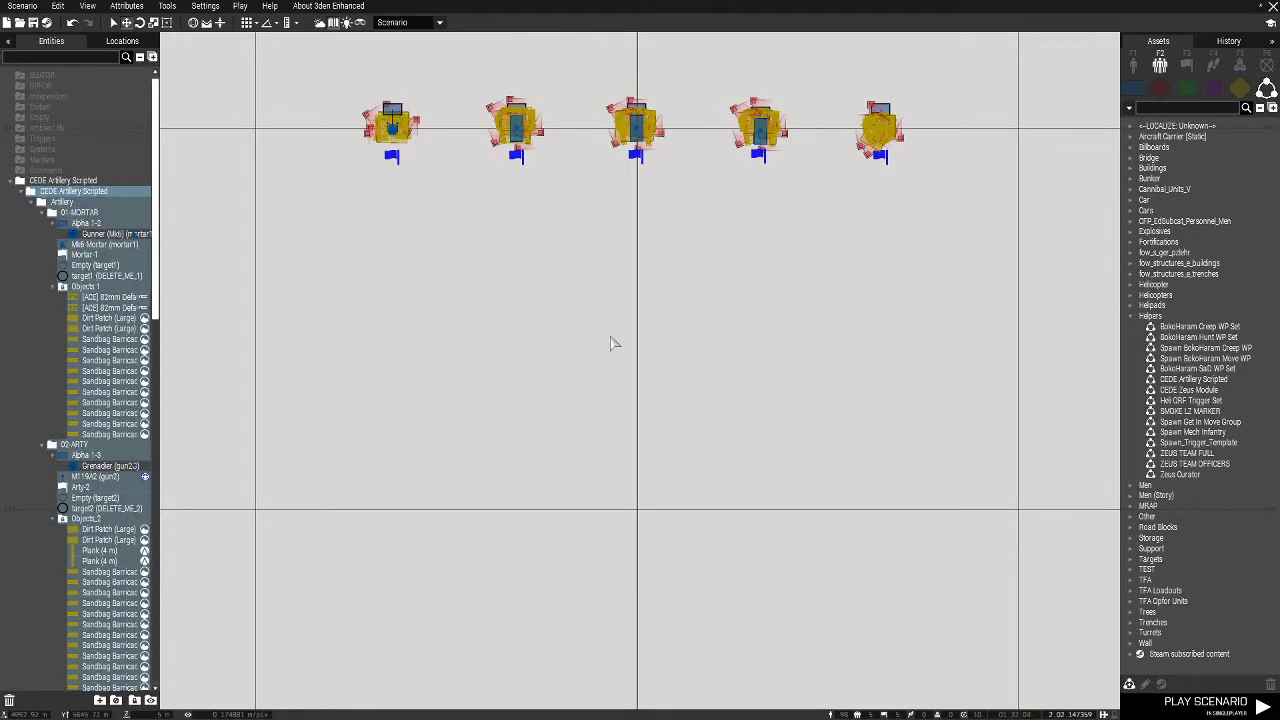
scroll(611, 338, "up", 2)
scroll(612, 330, "down", 4)
right_click_drag(705, 328, 654, 514)
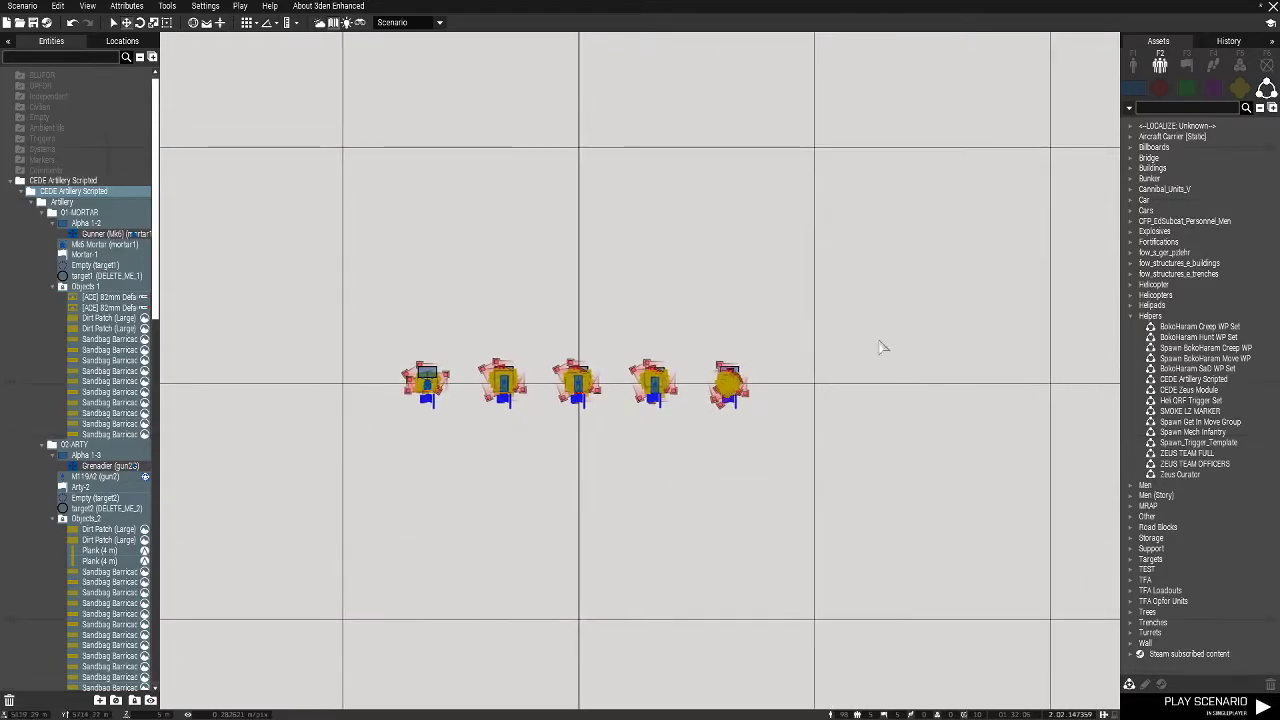
Step: Place a NATO Ammo Bearer from the Men category on the map, just southwest of the Mortar-1 position
left_click(1133, 65)
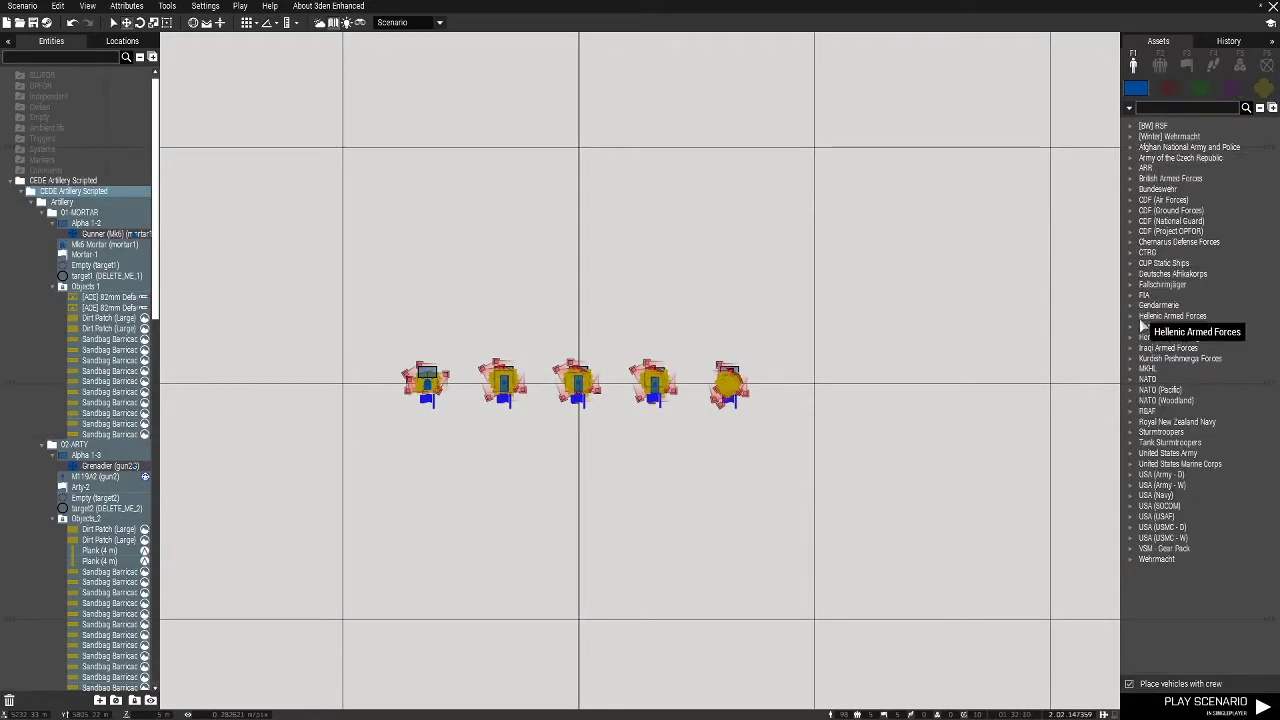
left_click(1131, 381)
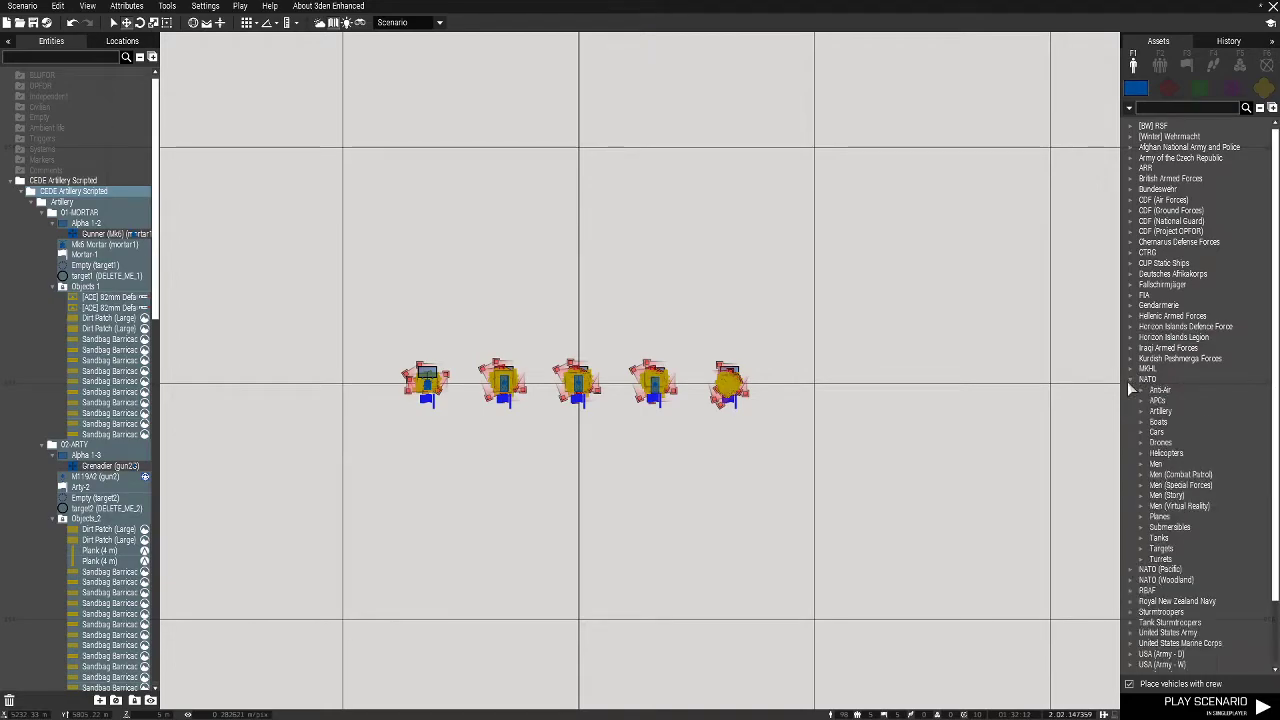
left_click(1141, 464)
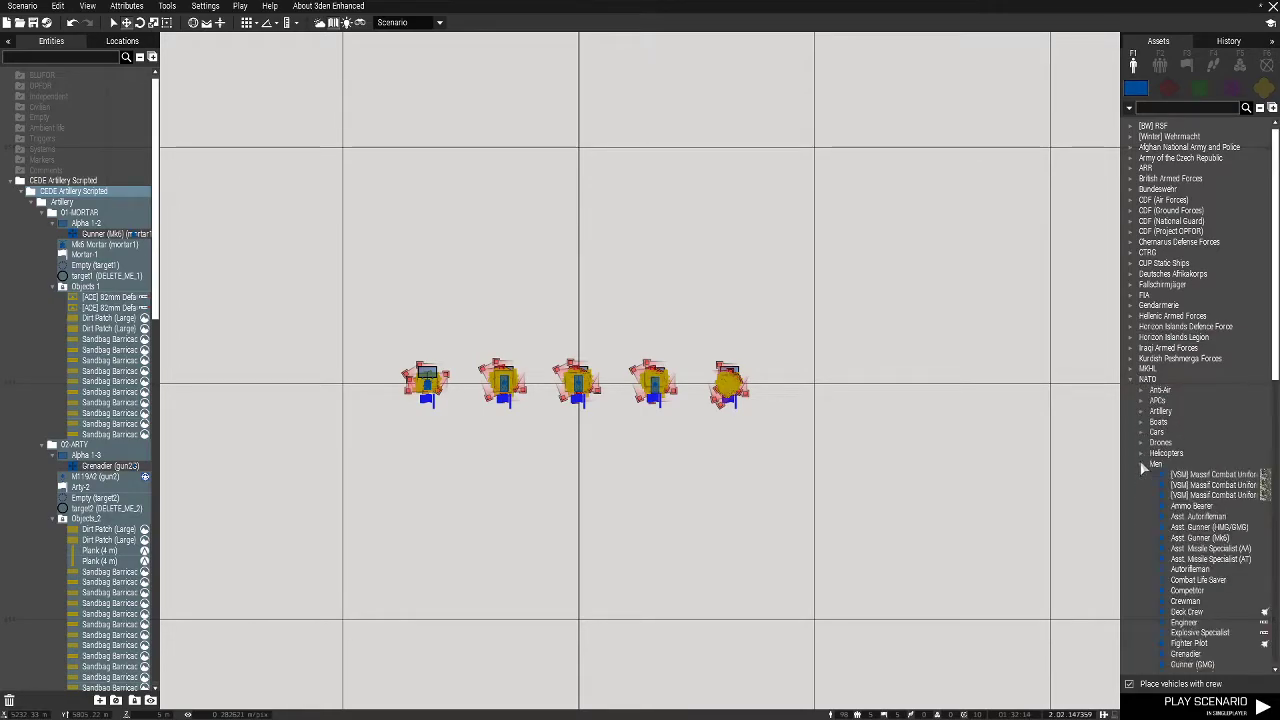
left_click(1191, 506)
left_click(390, 457)
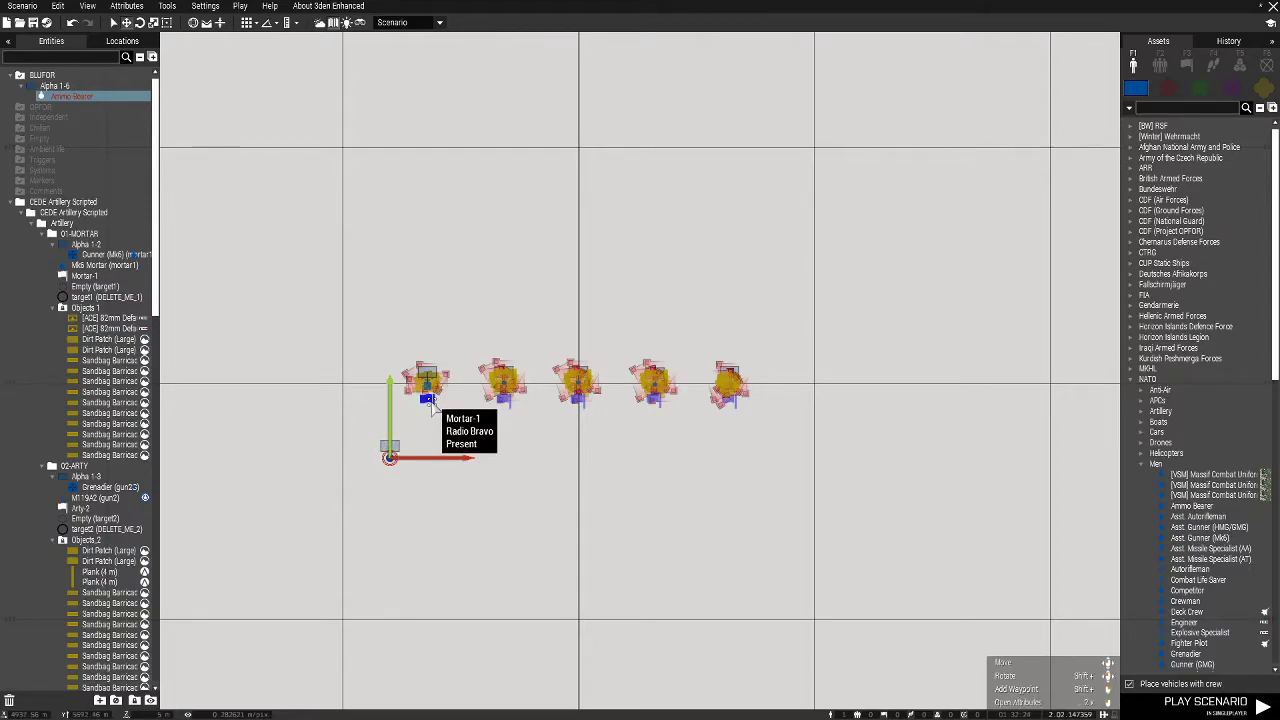
Step: Inspect the Mortar-1 trigger and the target markers laid out north of the gun line
left_click(428, 399)
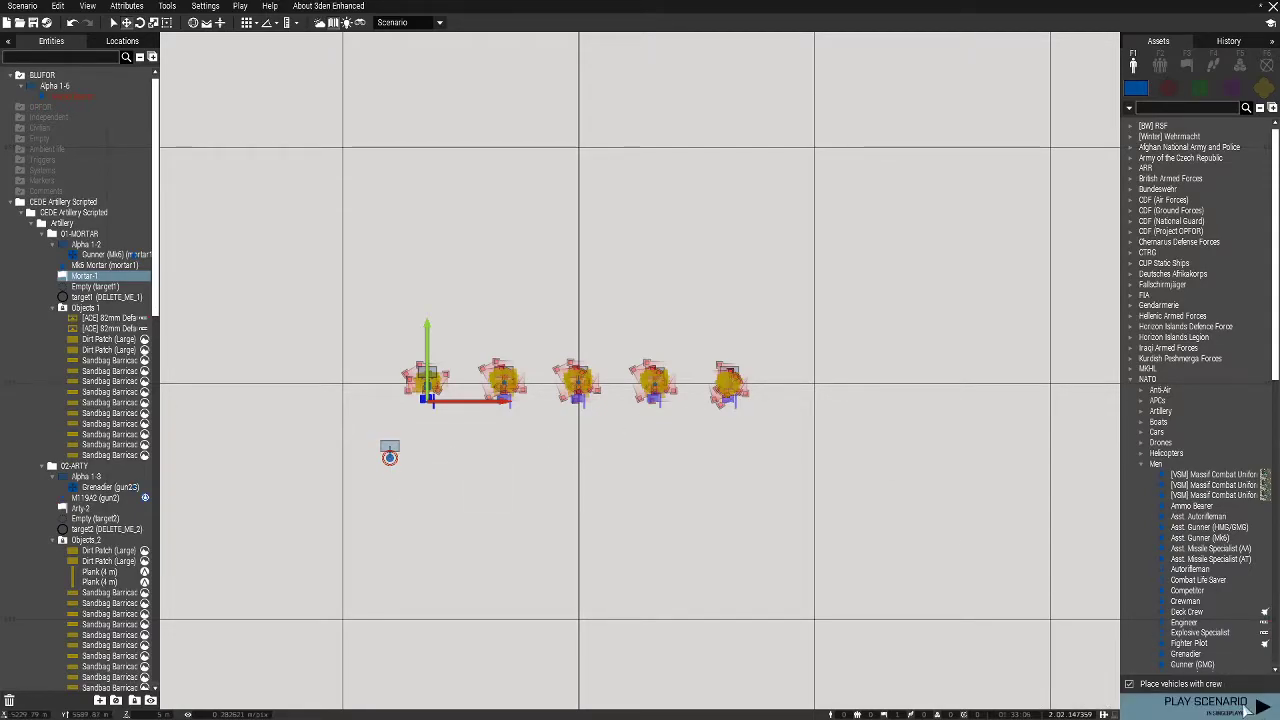
scroll(849, 522, "down", 5)
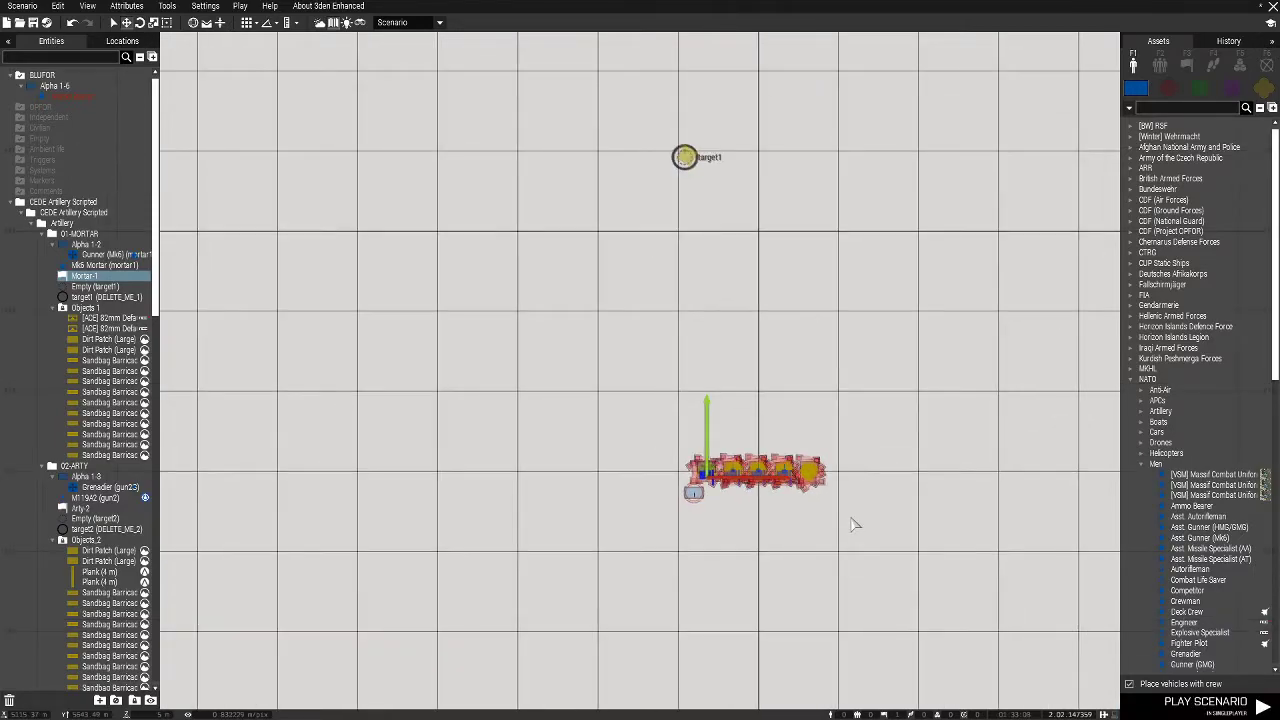
scroll(851, 523, "up", 3)
right_click_drag(930, 396, 676, 446)
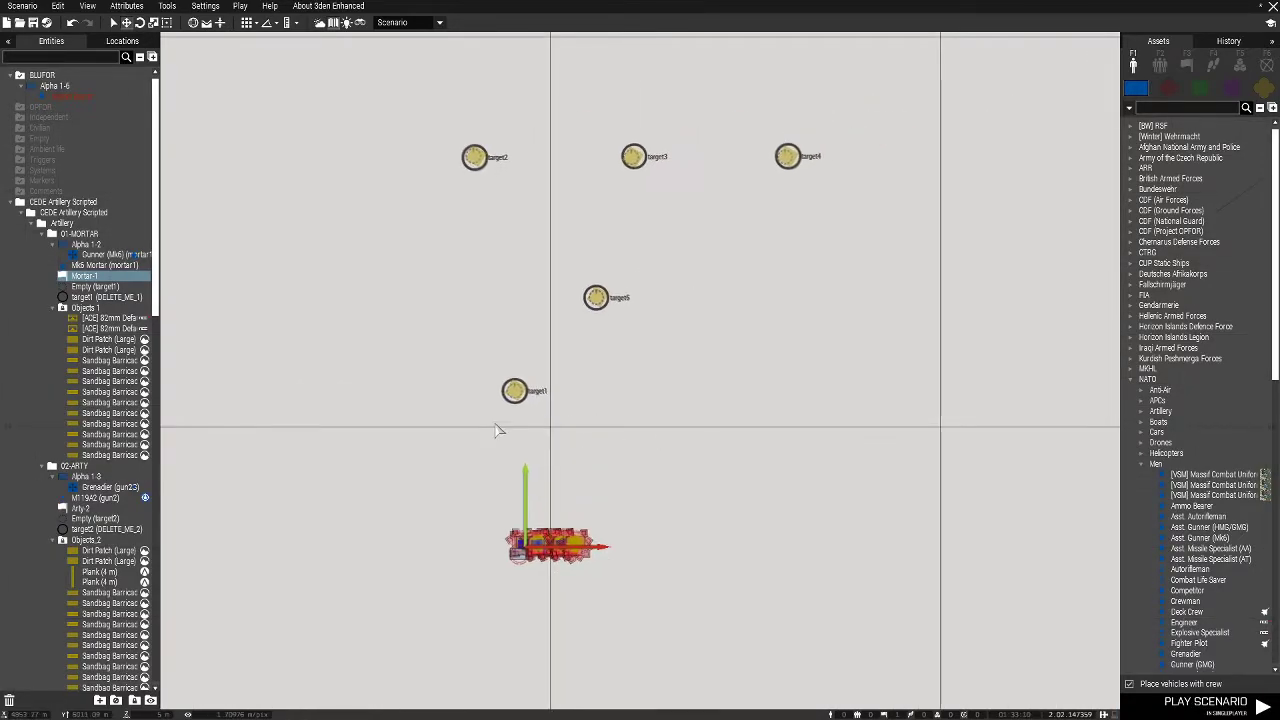
scroll(529, 381, "up", 4)
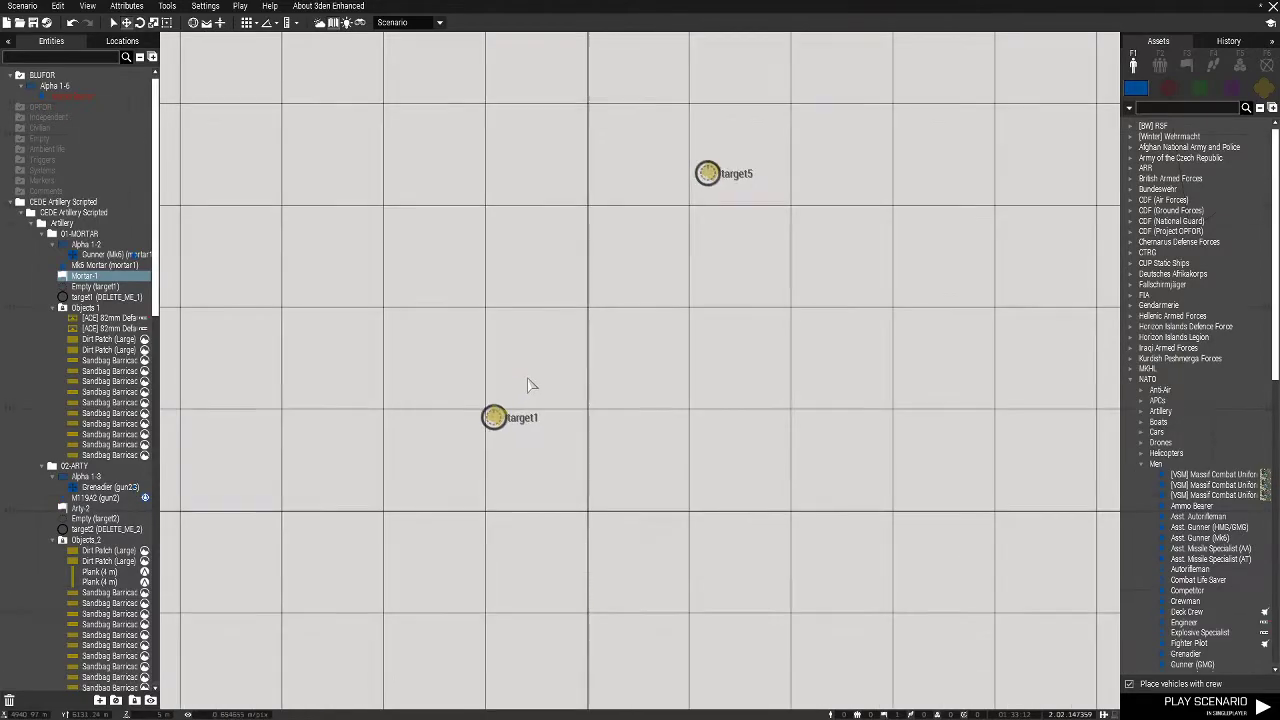
scroll(530, 383, "down", 2)
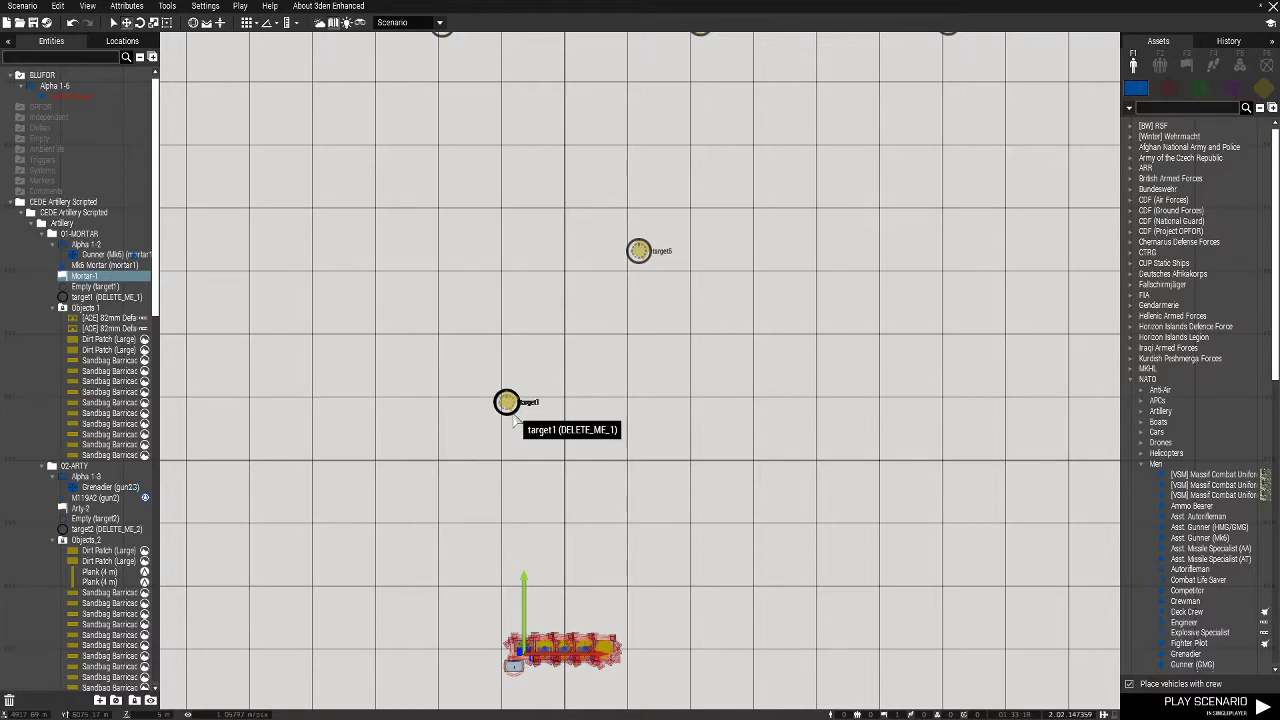
Step: Move the target1 marker off the invisible target object and set it down just southwest of it
scroll(513, 420, "up", 5)
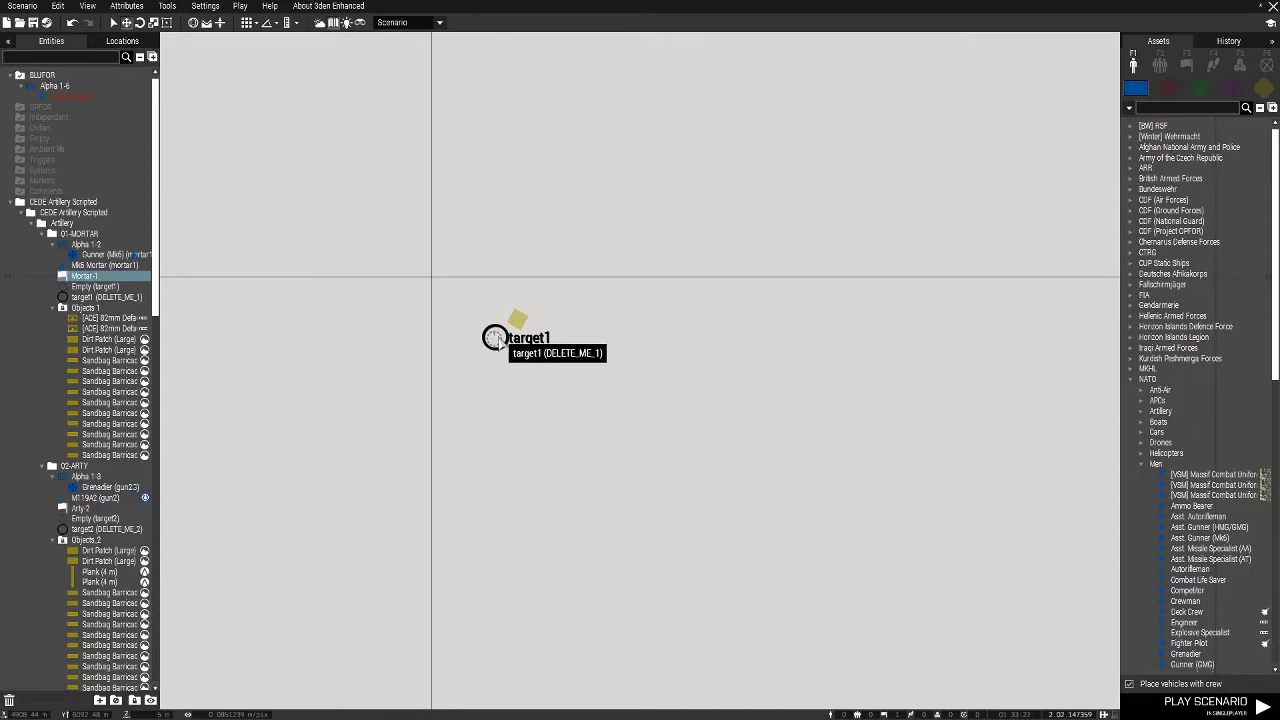
left_click_drag(496, 339, 428, 383)
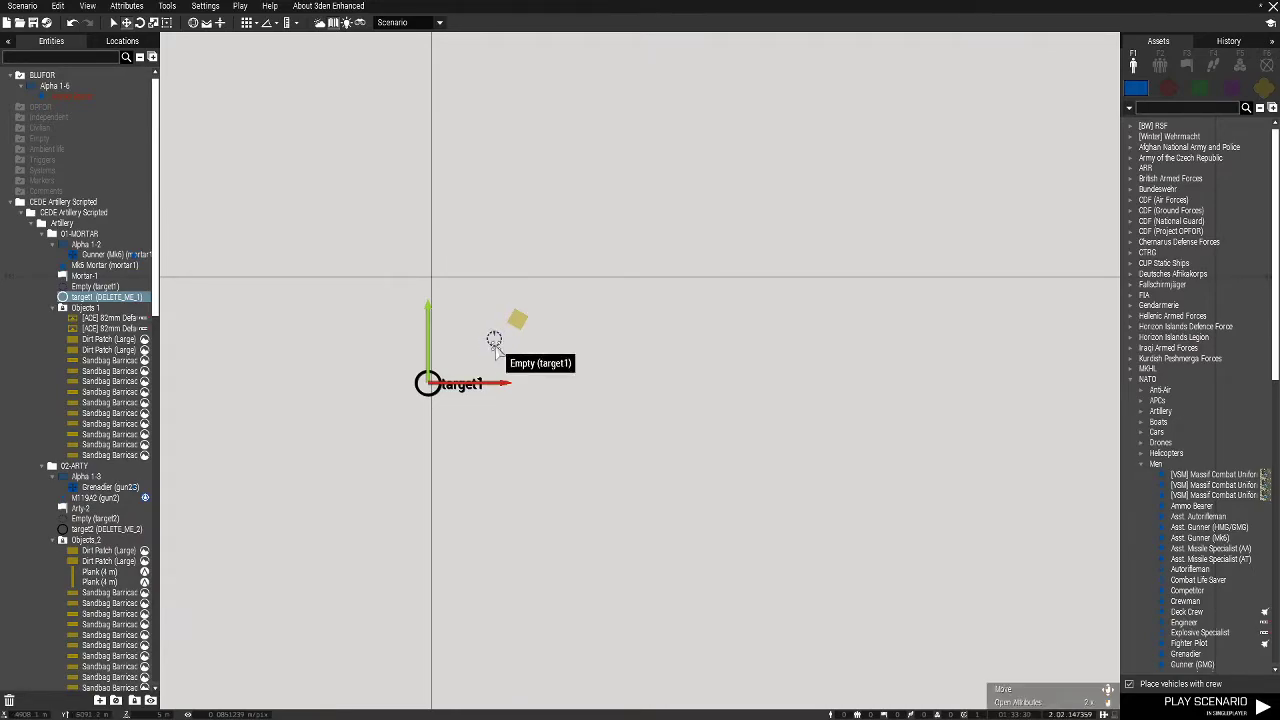
left_click_drag(432, 393, 487, 367)
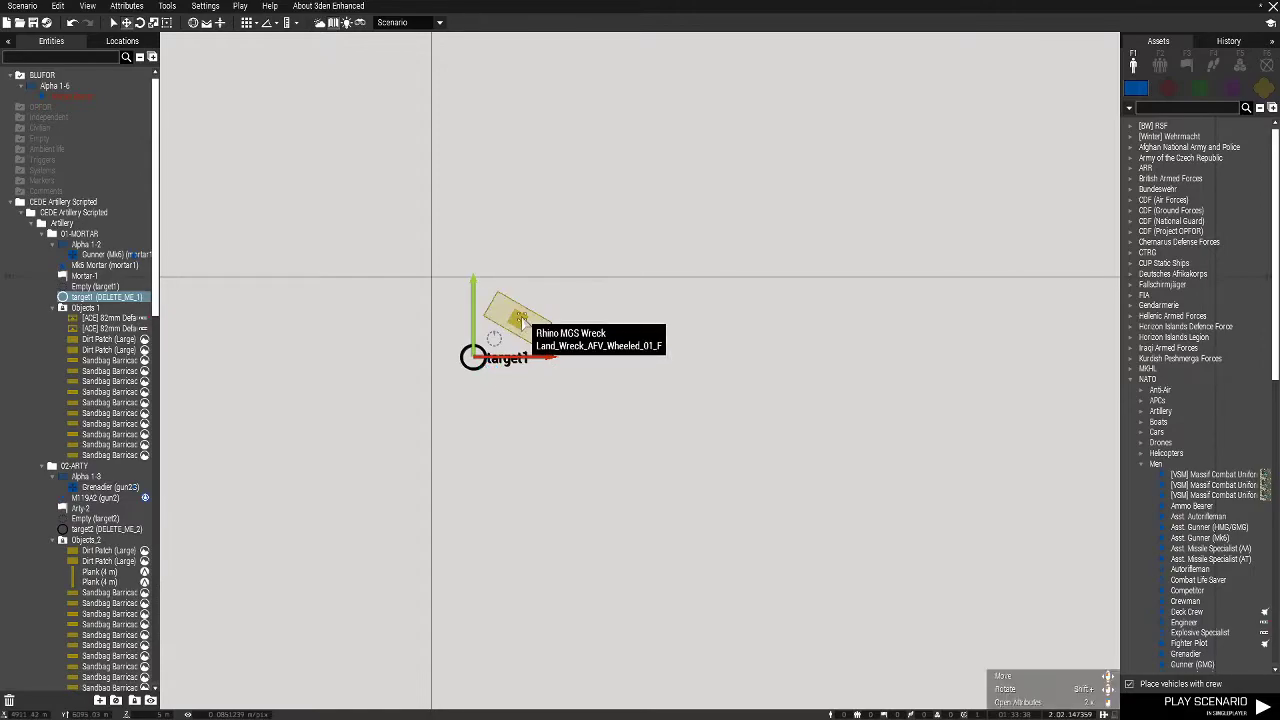
Step: Switch to the 3D view at the Rhino MGS Wreck beside target1 and start playing the scenario
middle_click(518, 379)
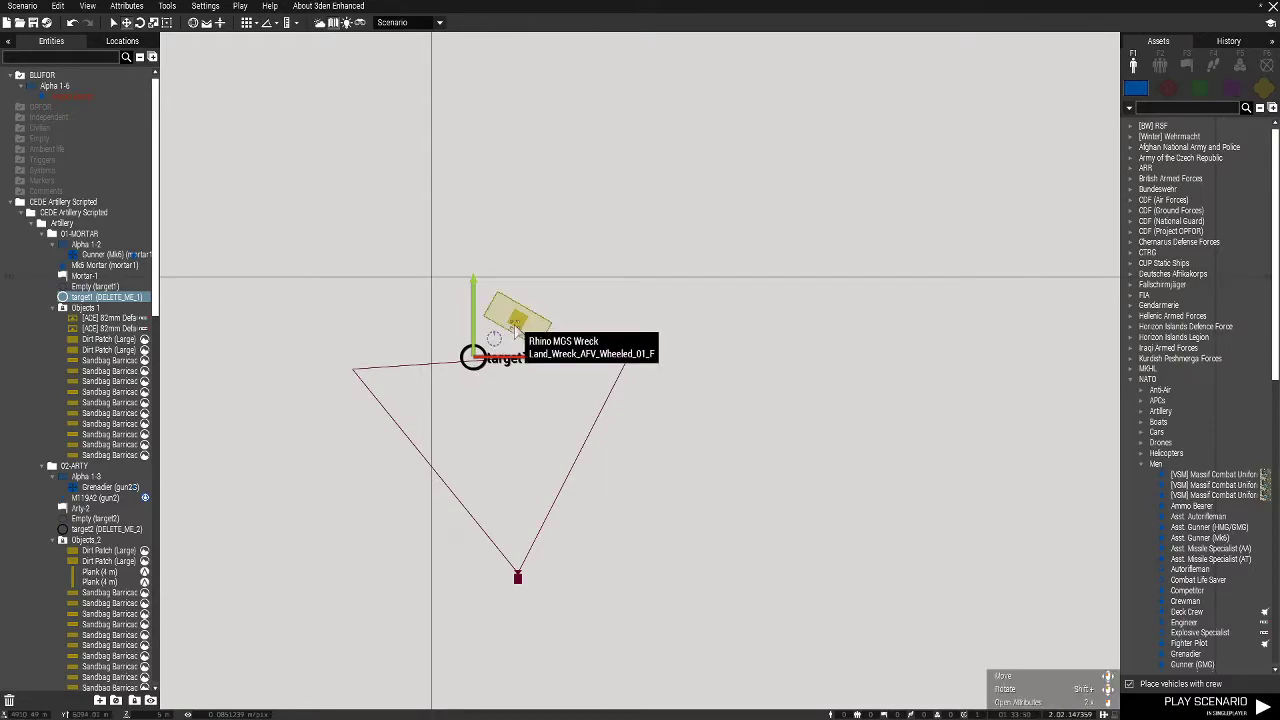
key("m")
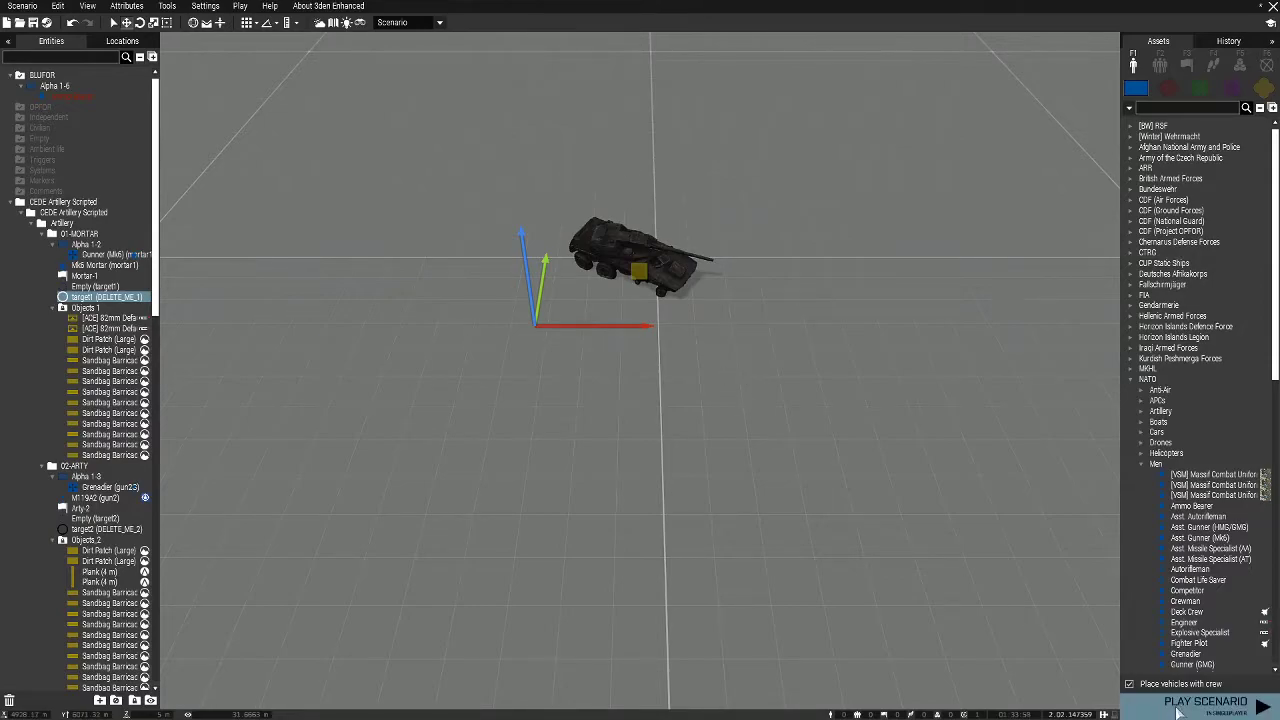
left_click(1220, 708)
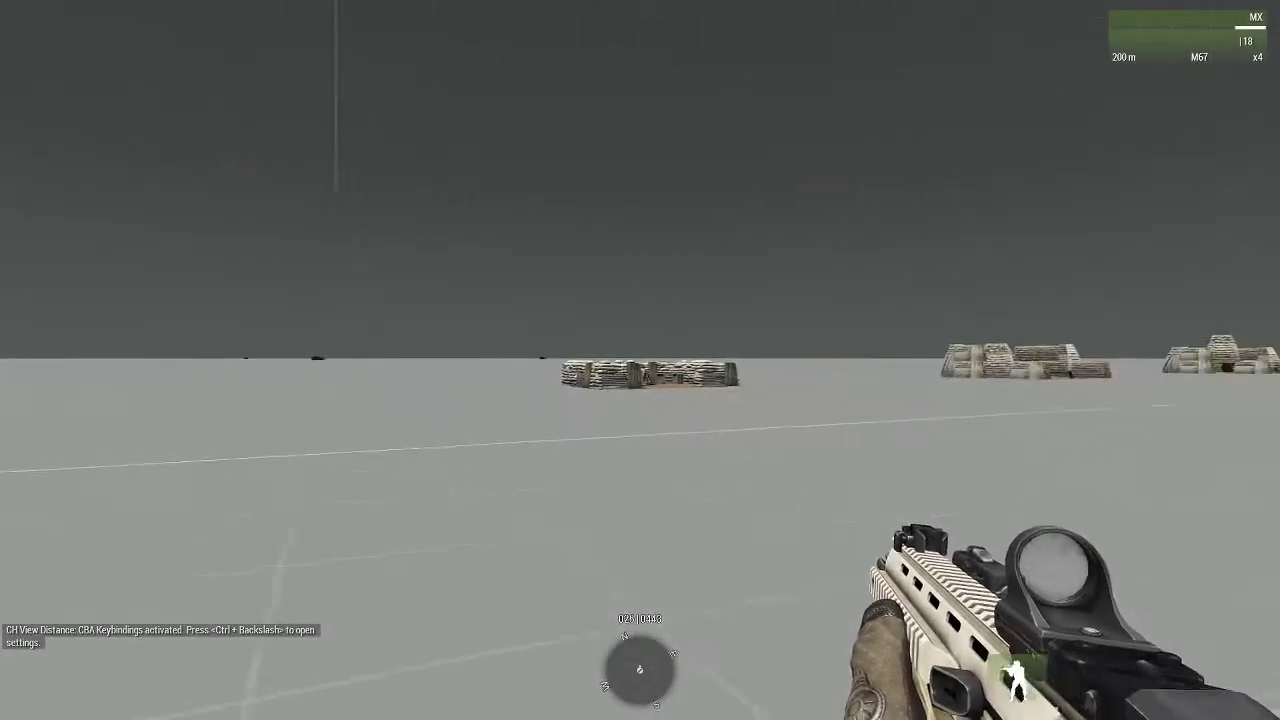
Step: Walk up to the sandbagged Mk6 Mortar position and inspect the mortar, its gunner and the ammunition crates
key("shift+w")
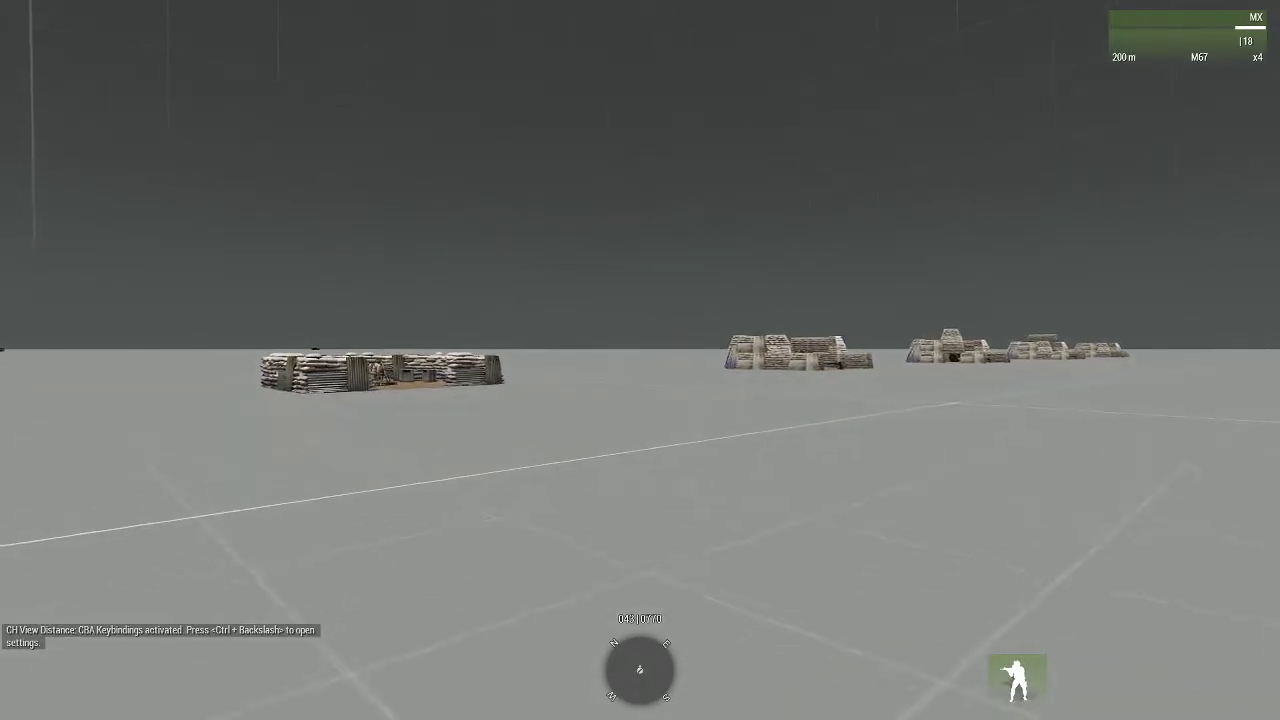
key("w")
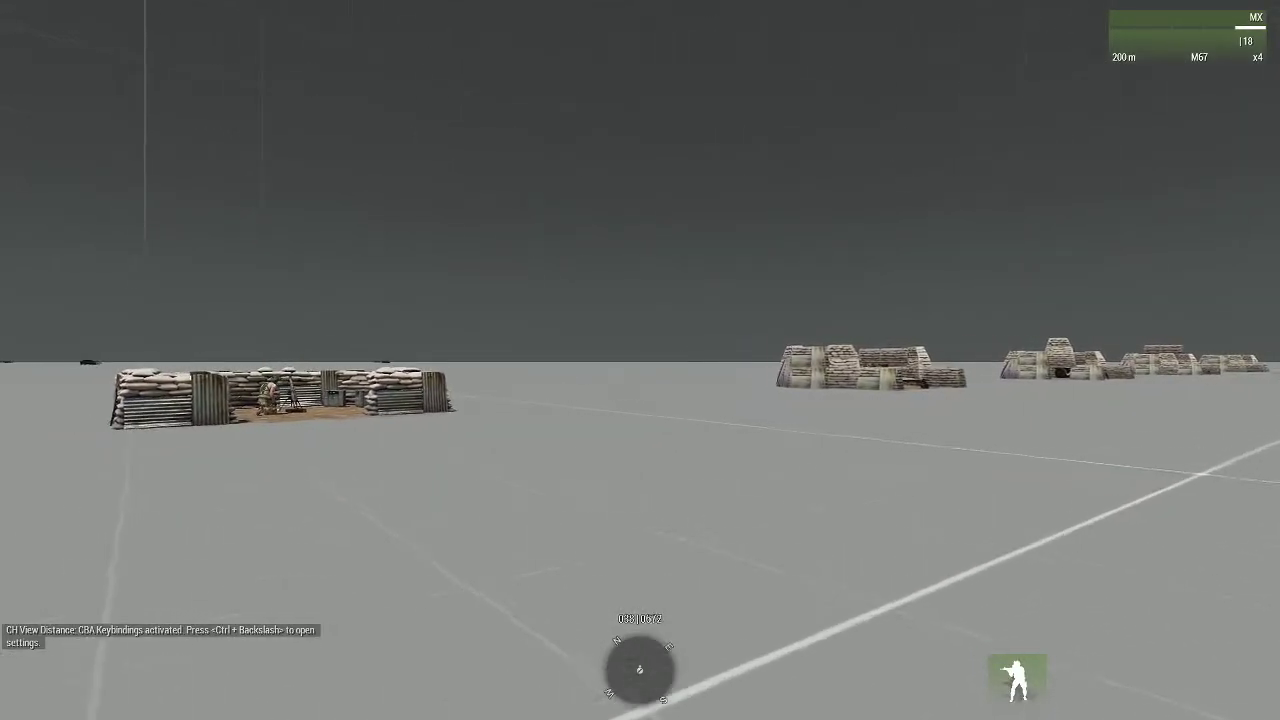
key("w")
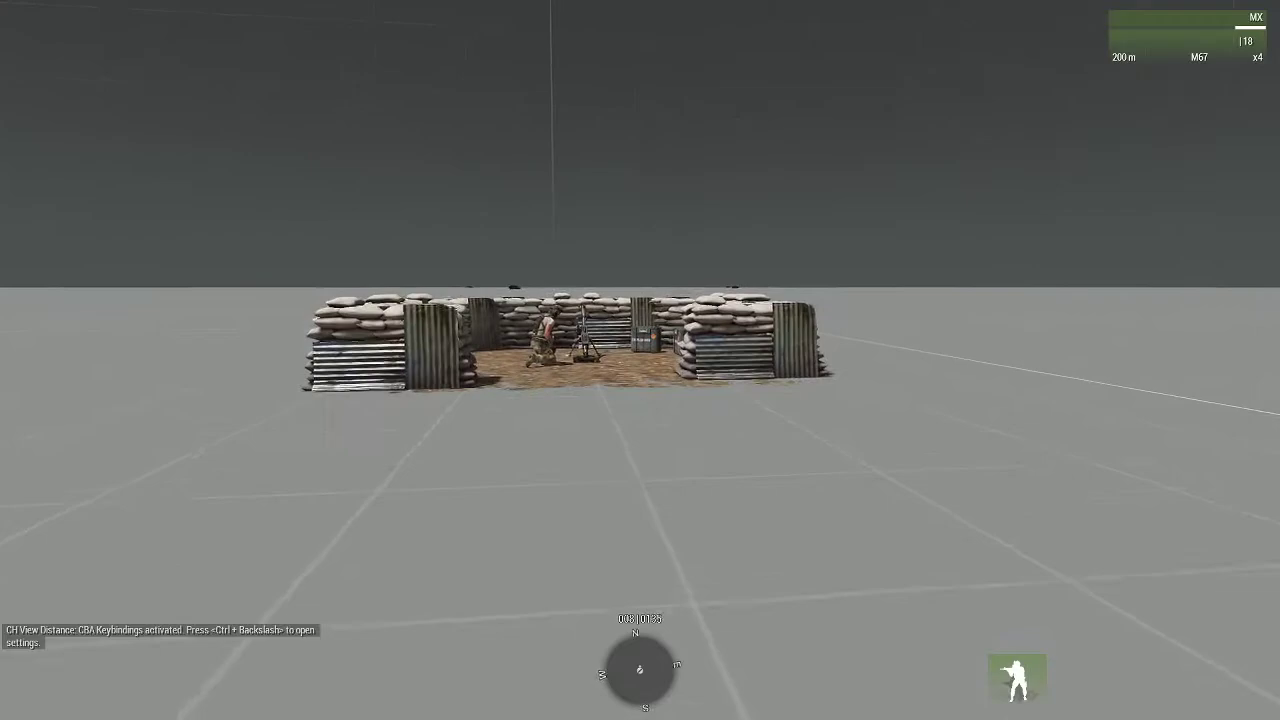
key("w")
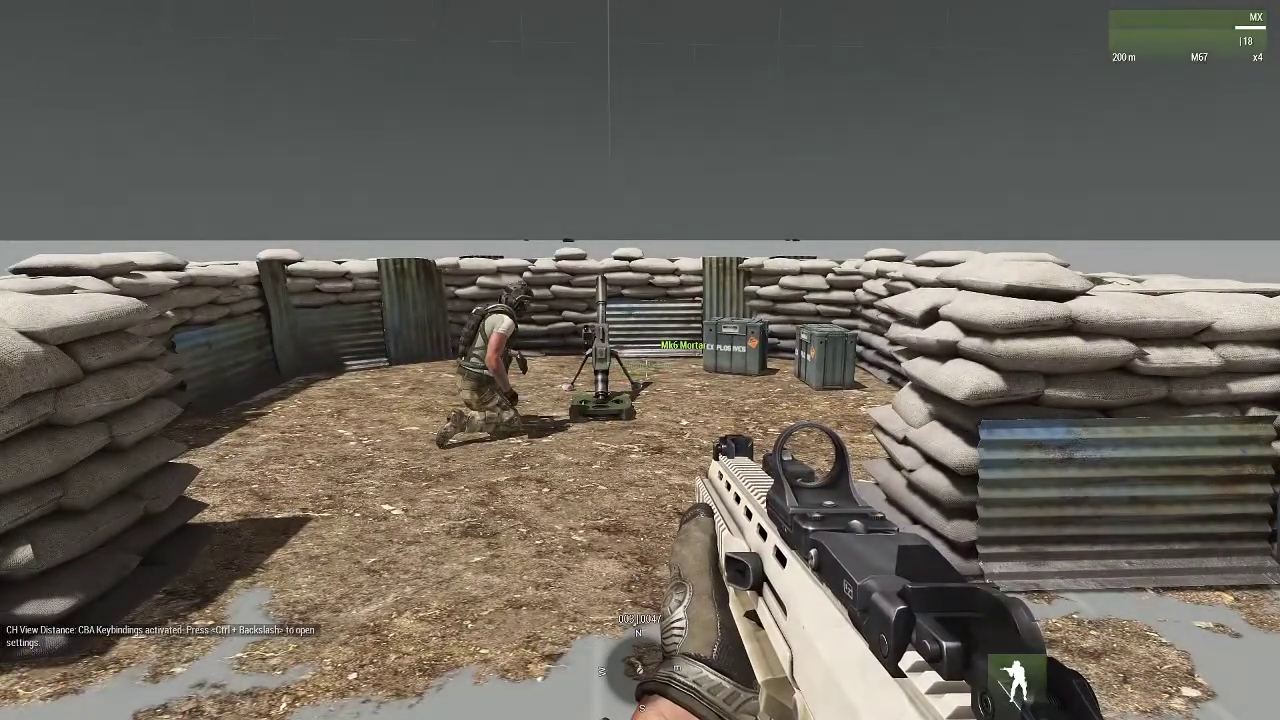
key("s")
Step: Go on to the neighbouring M119A2 position and inspect the howitzer, its gunner and the sandbag walls
key("w")
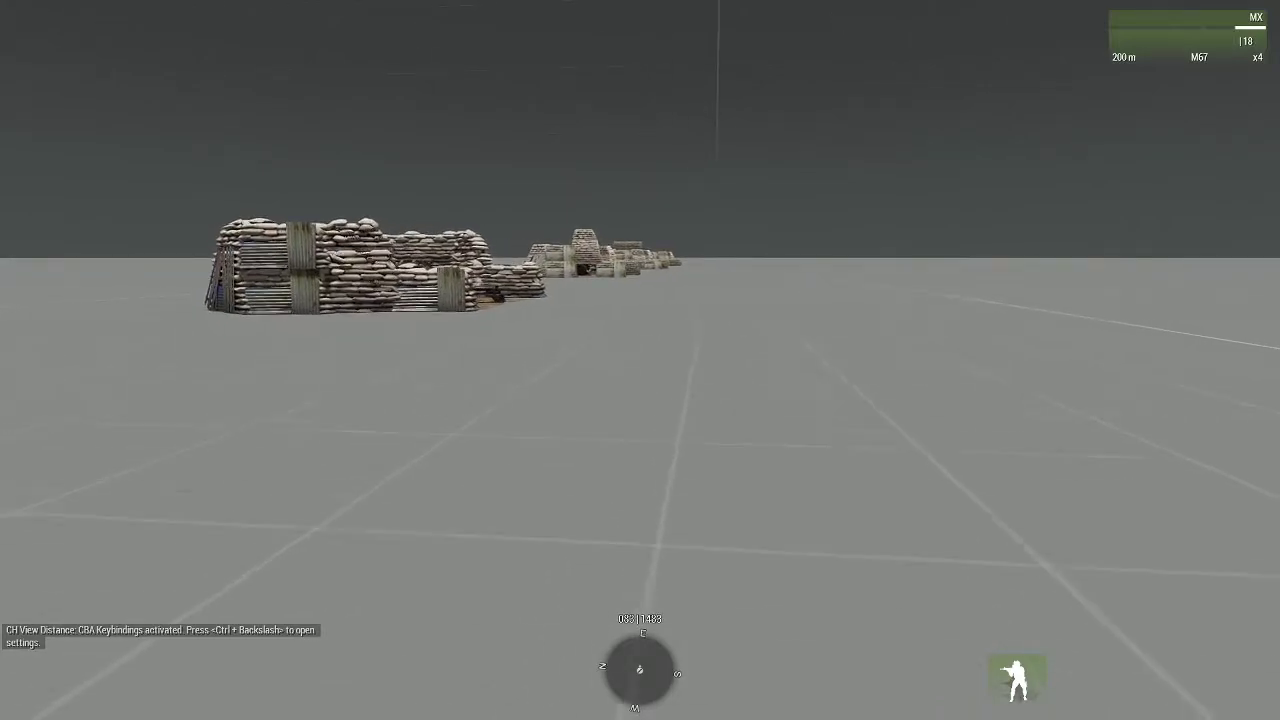
key("w")
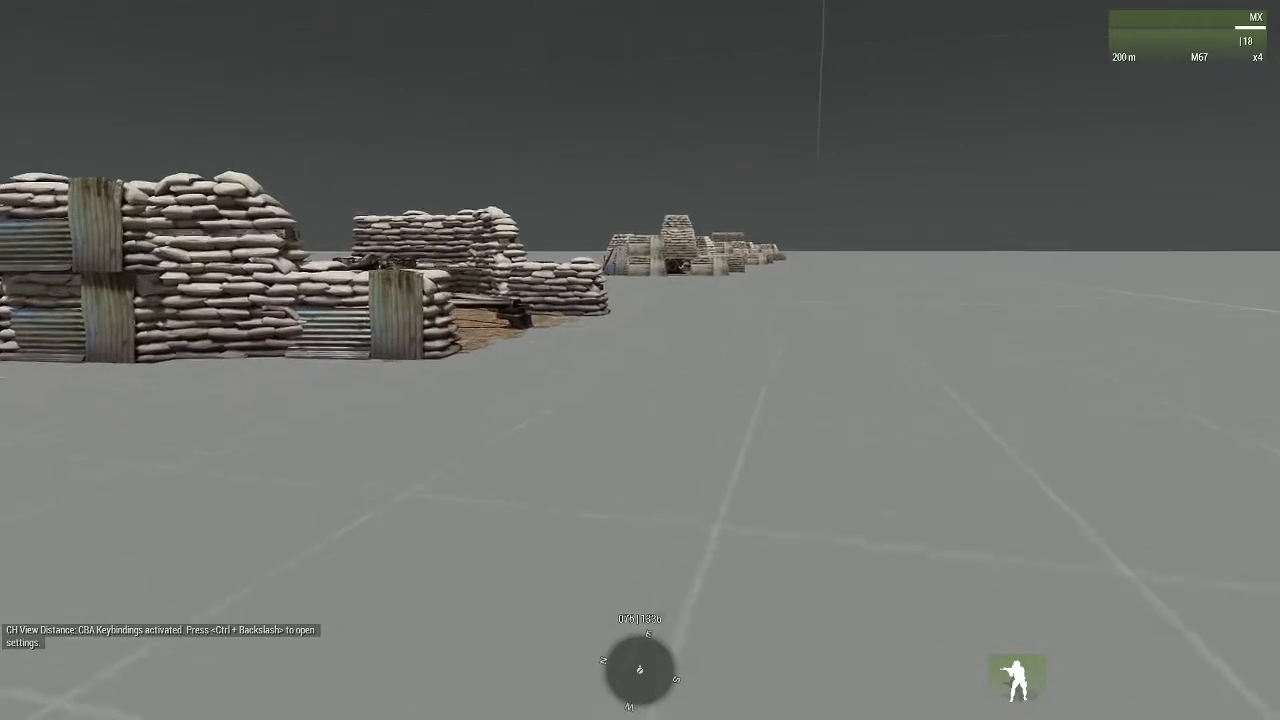
key("w")
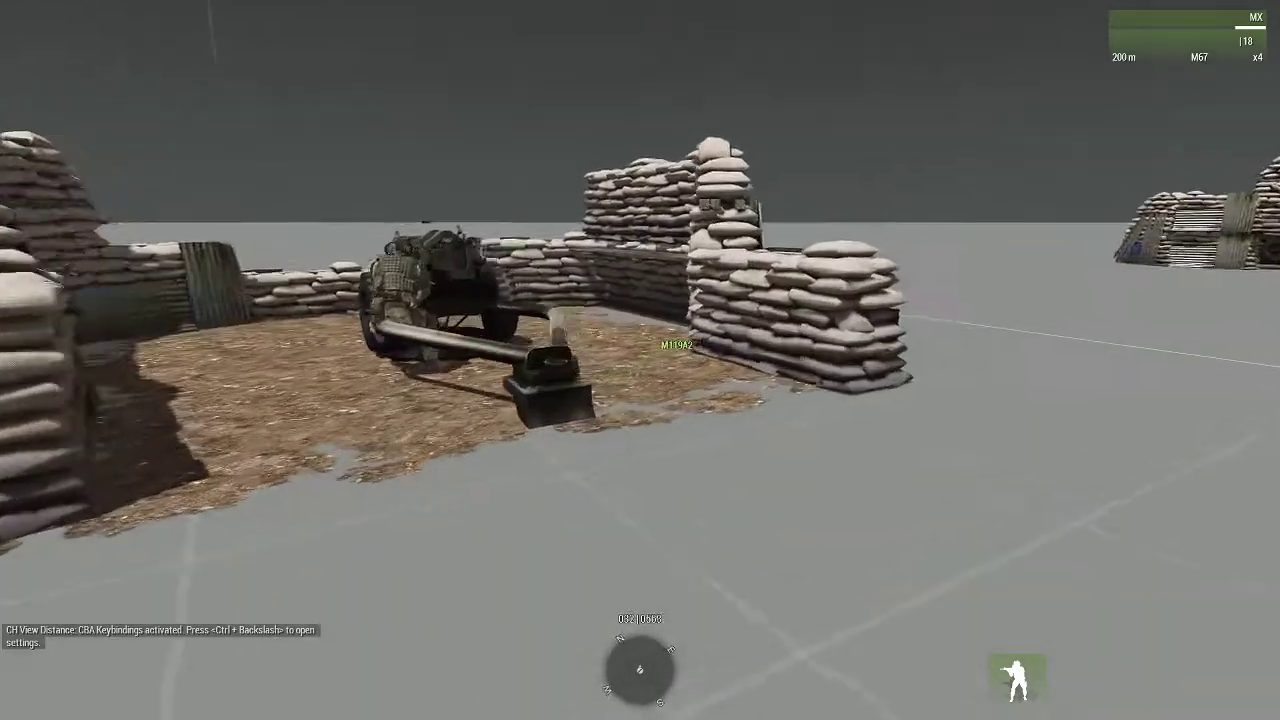
key("w")
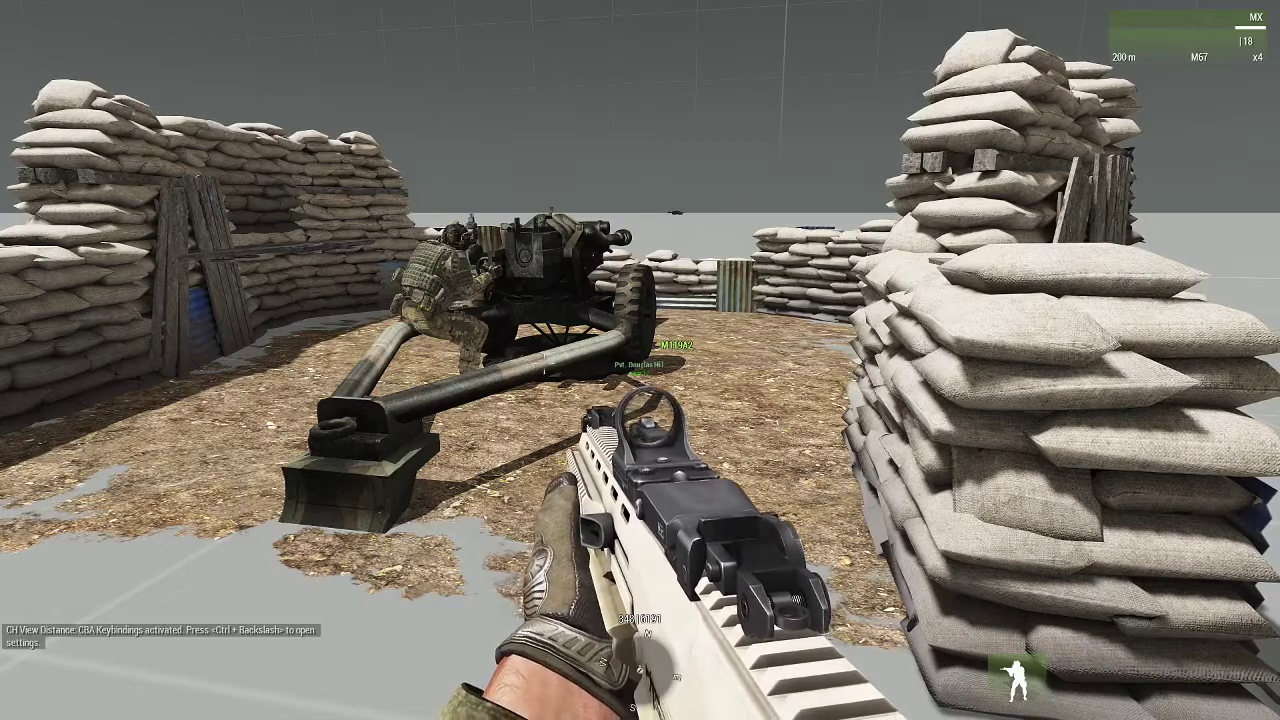
key("s")
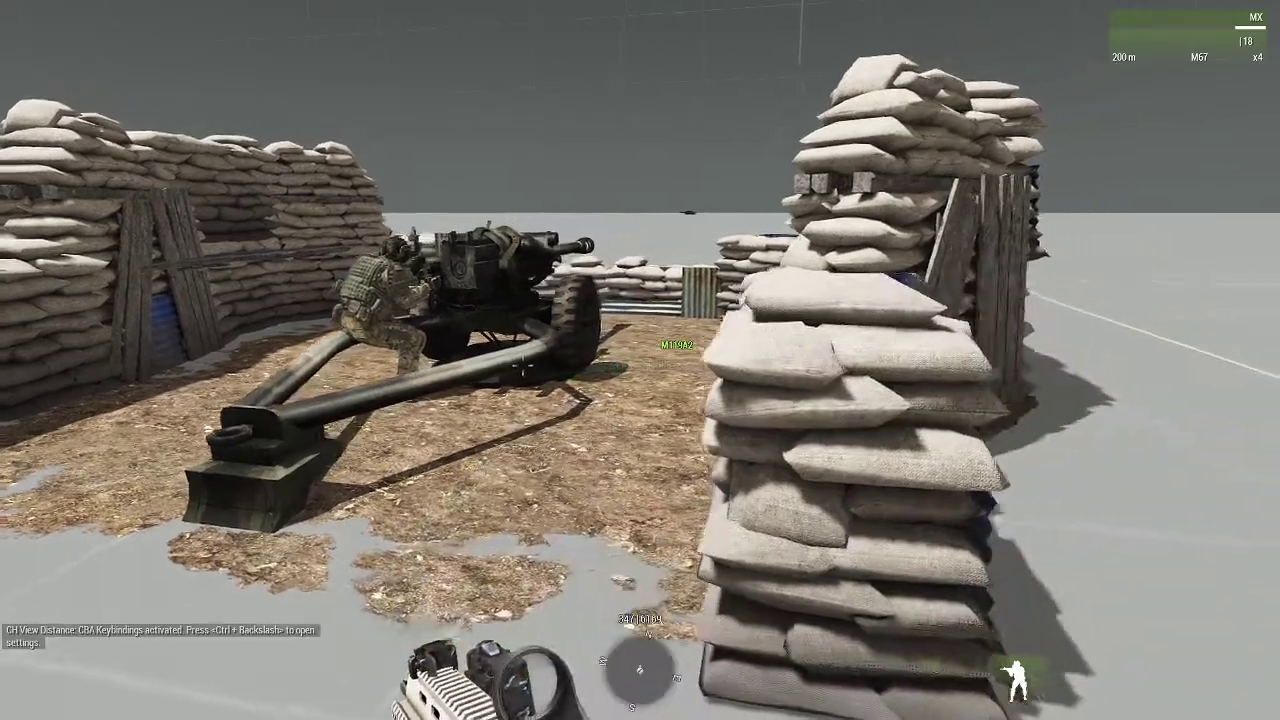
key("s")
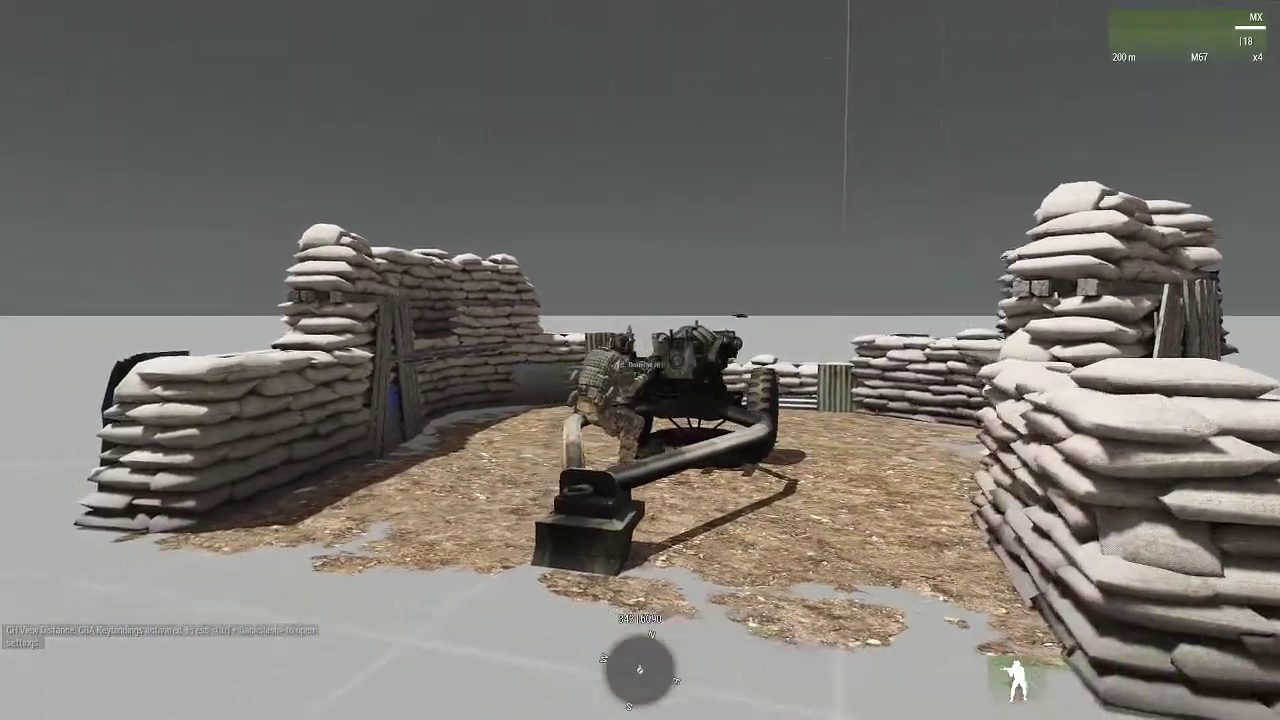
Step: Move to open ground between the mortar and M119A2 positions, face the distant targets and put the rifle away
key("w")
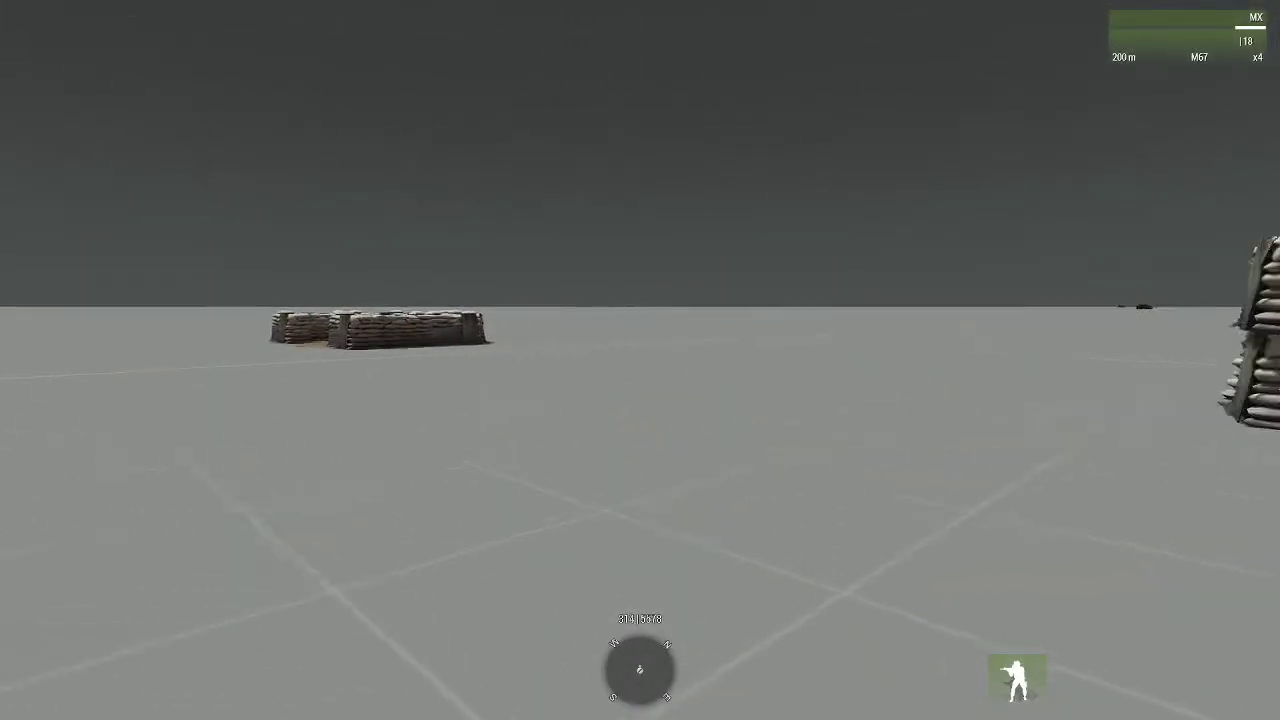
key("w")
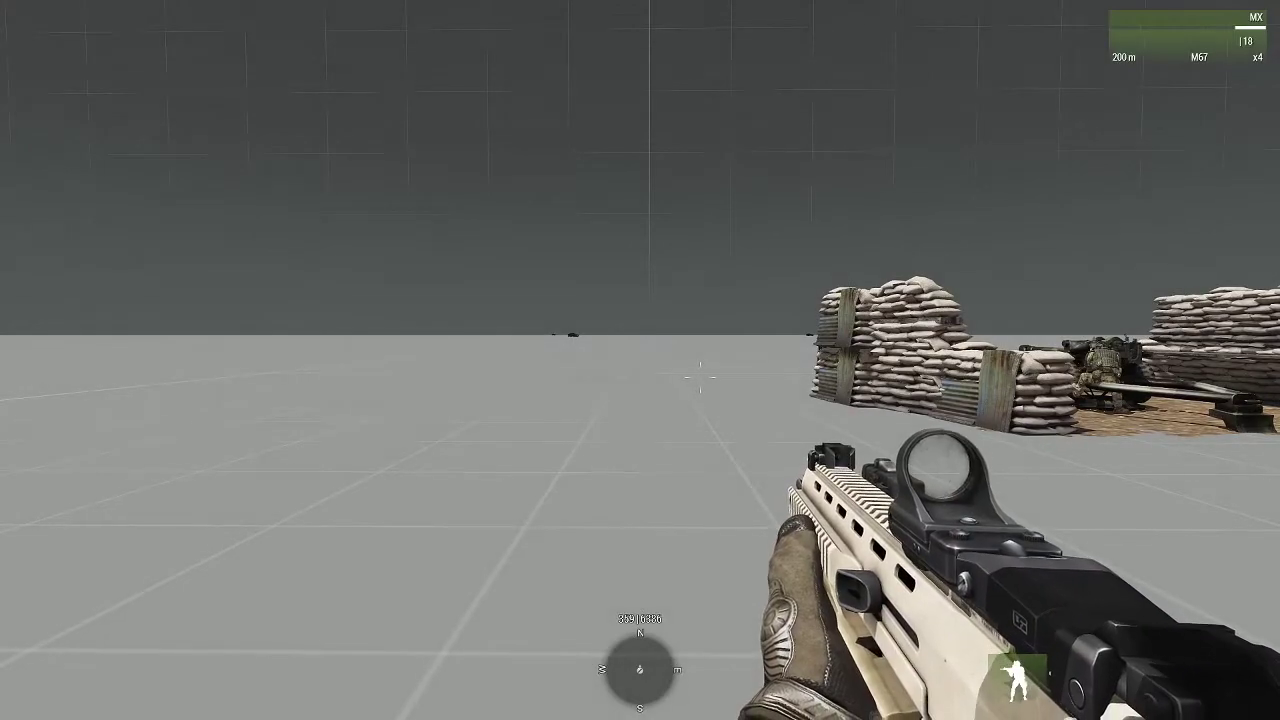
key("0")
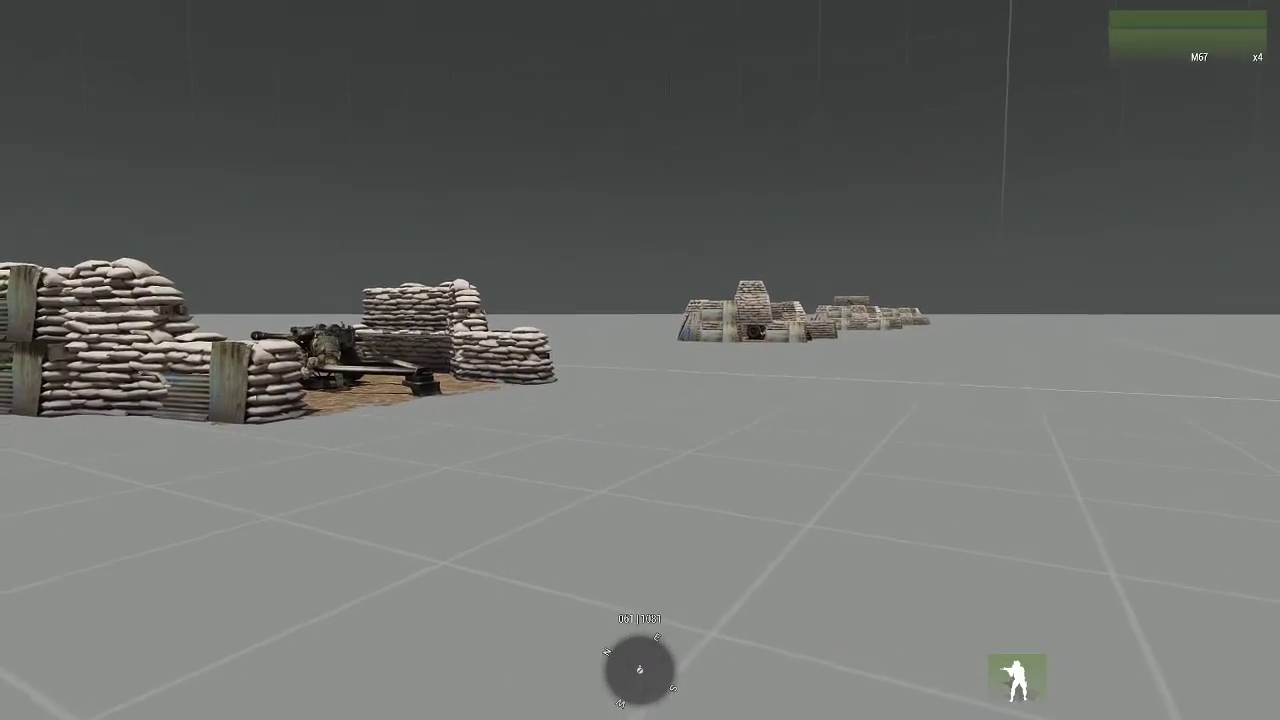
Step: Move behind the gun line to observe the M119A2 howitzers firing from their emplacements
key("w")
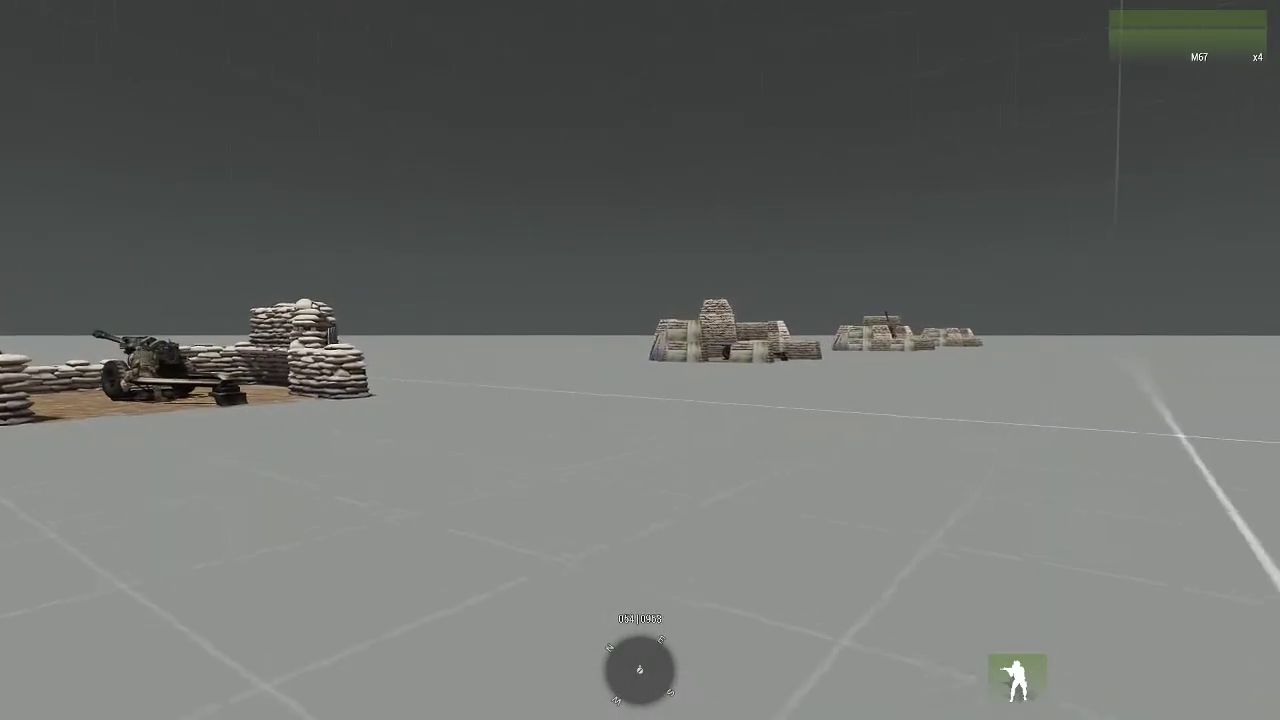
key("w")
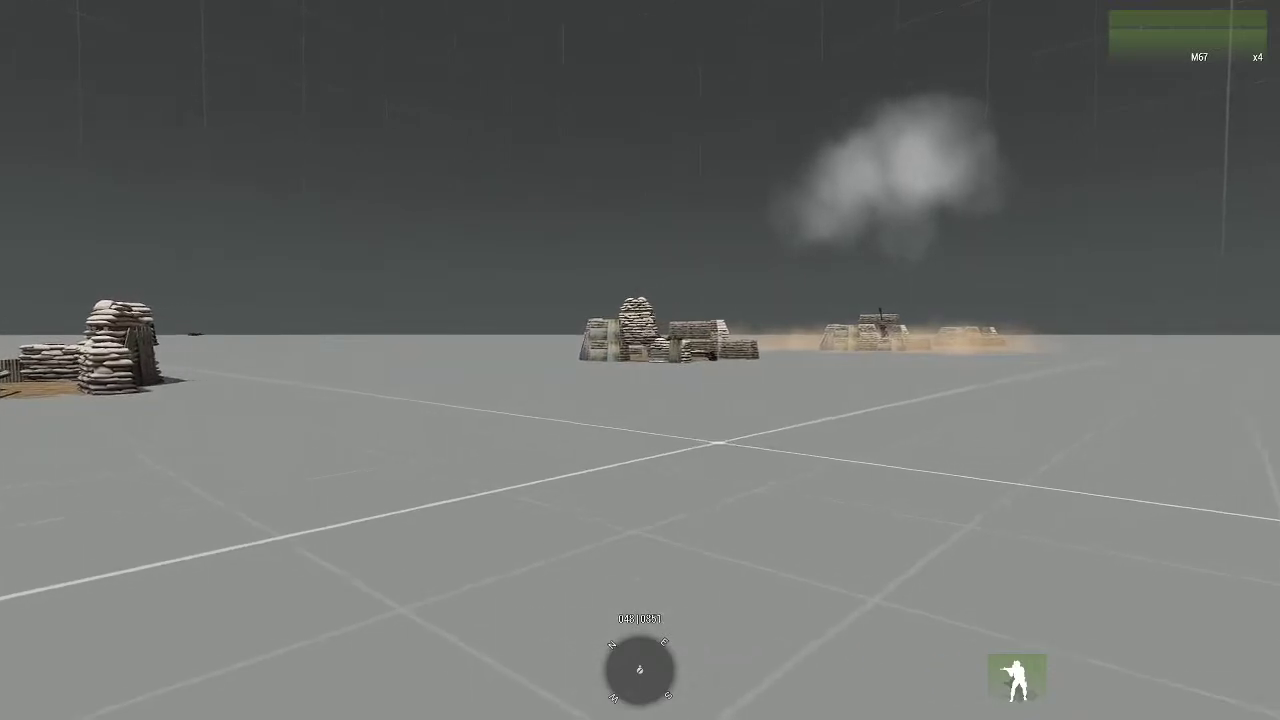
key("w")
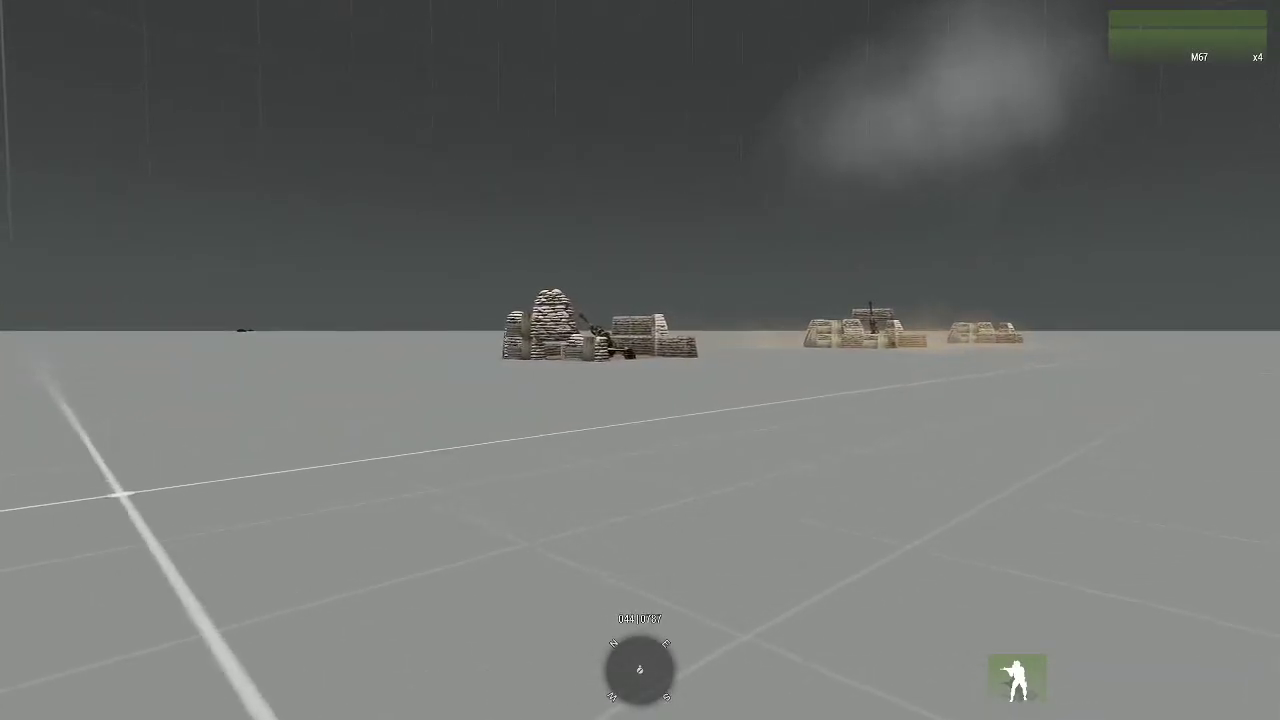
key("w")
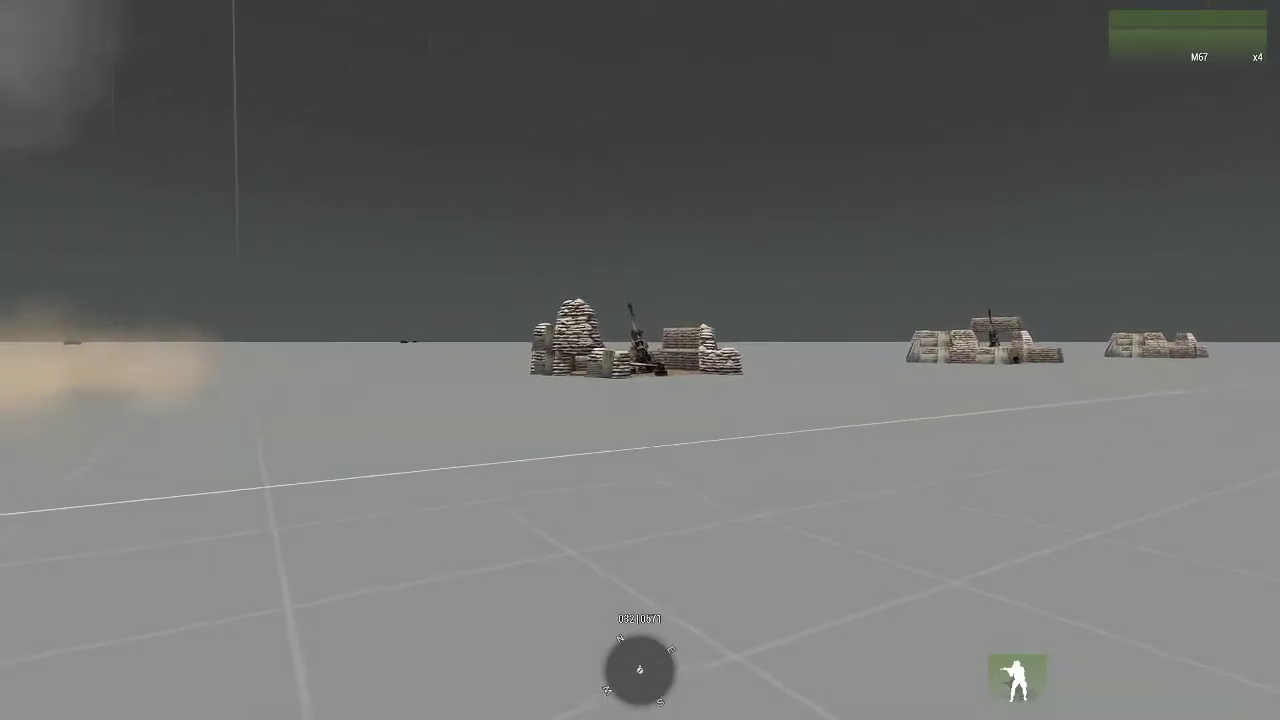
key("w")
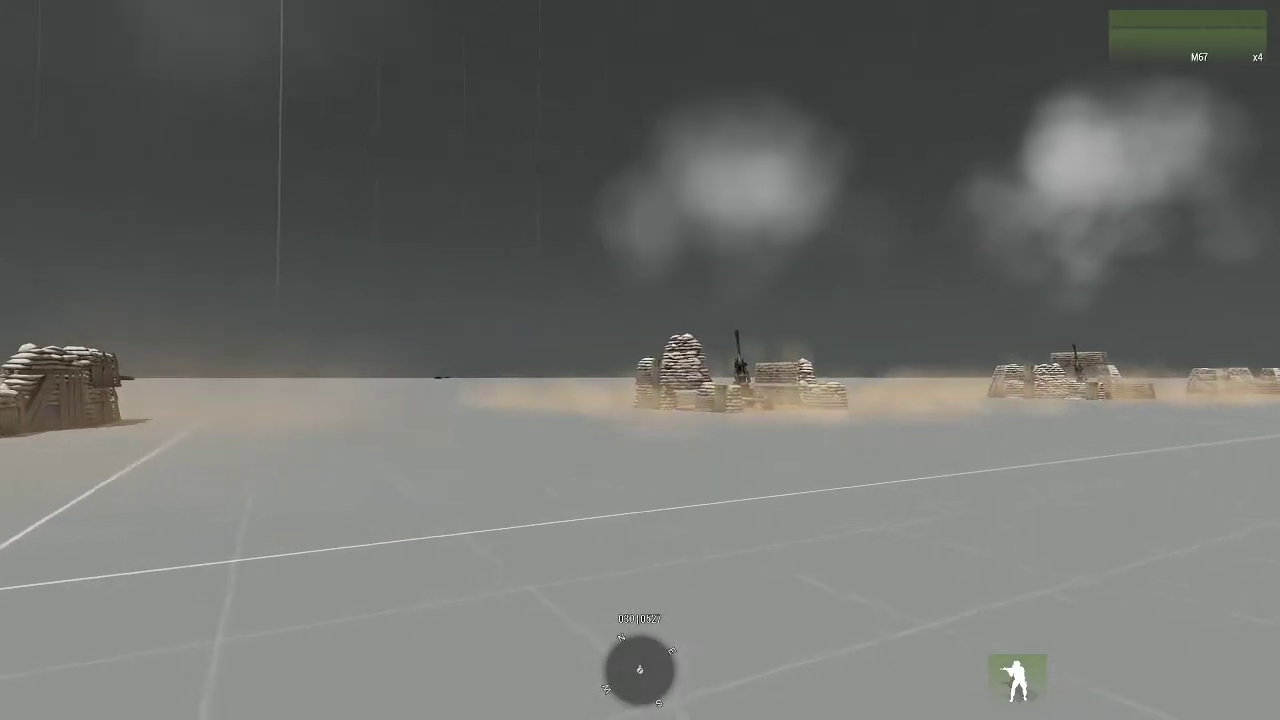
key("w")
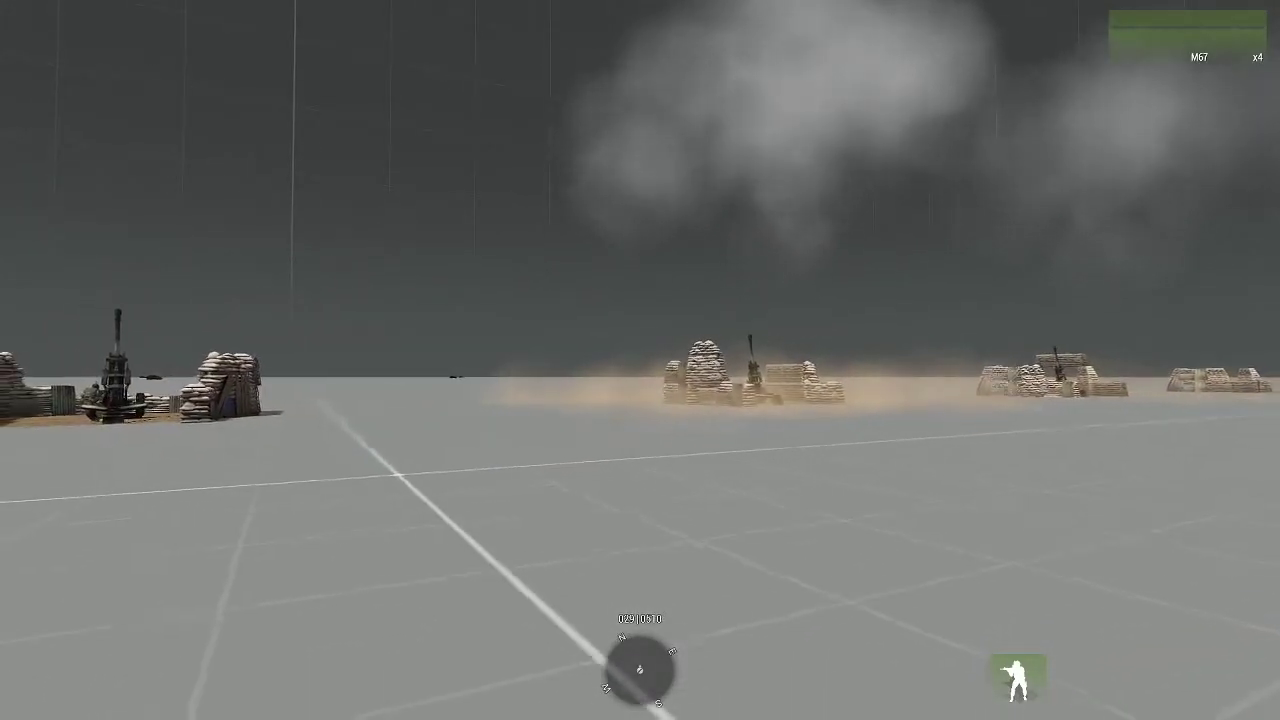
key("w")
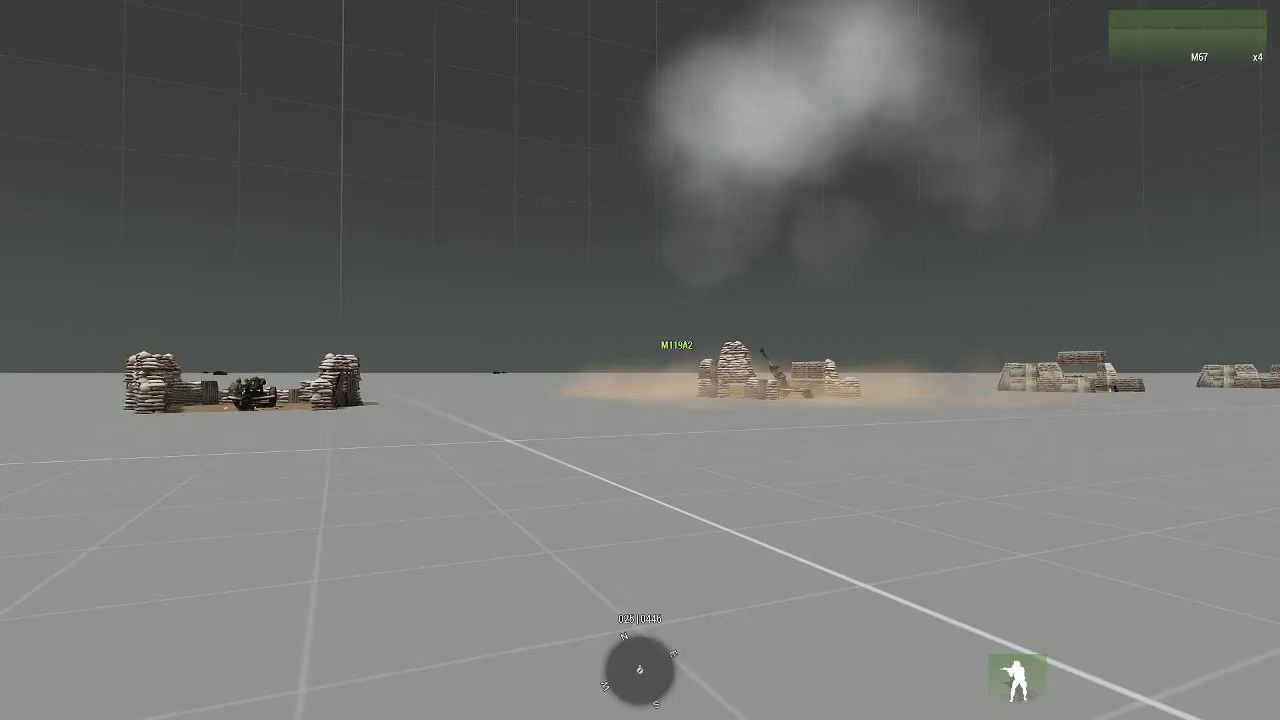
Step: Trigger further scripted fire missions while viewing the gun line from behind
key("0")
key("0")
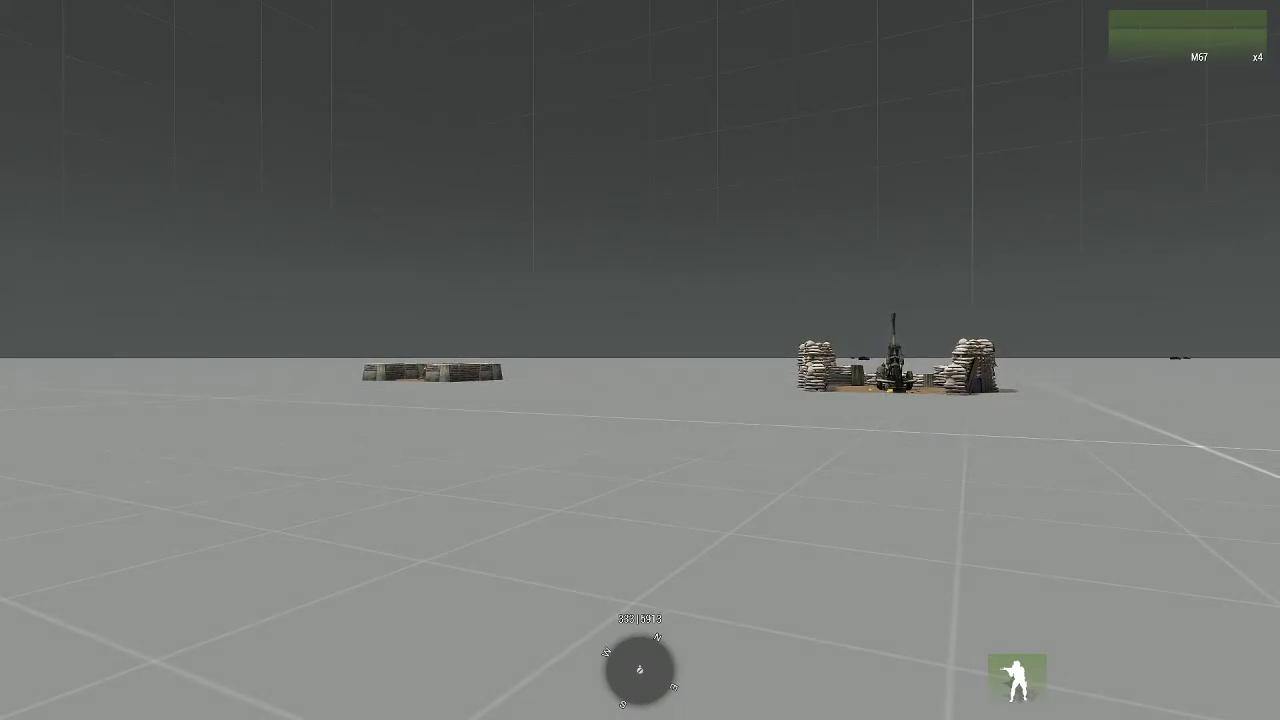
key("0")
key("0")
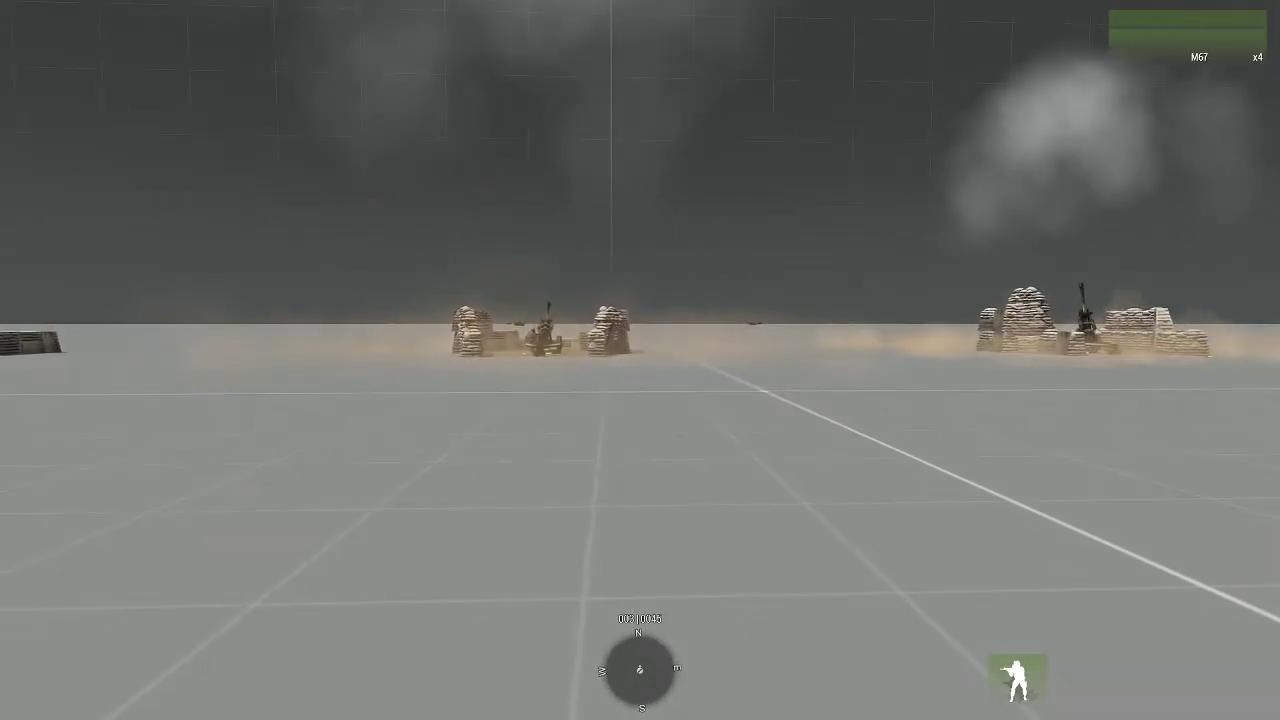
Step: Return to the gap between the mortar and the first M119A2 and watch their fire toward the northern targets
key("w")
key("a")
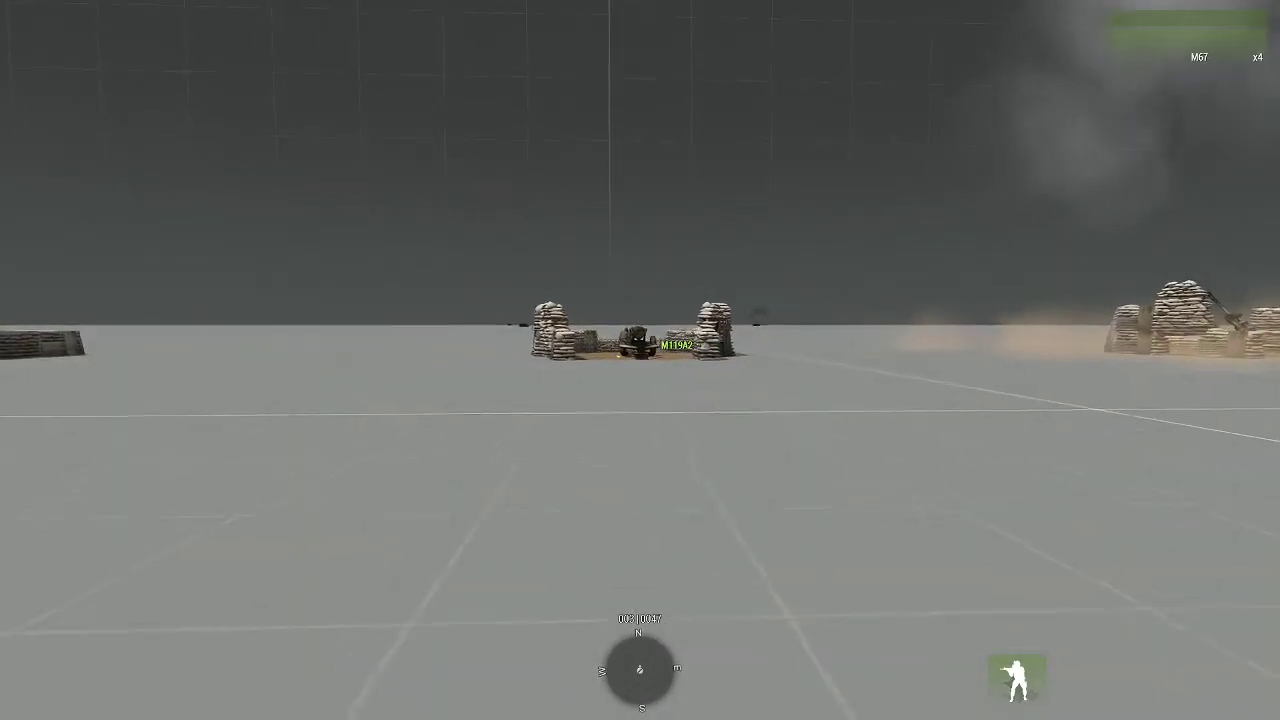
key("w")
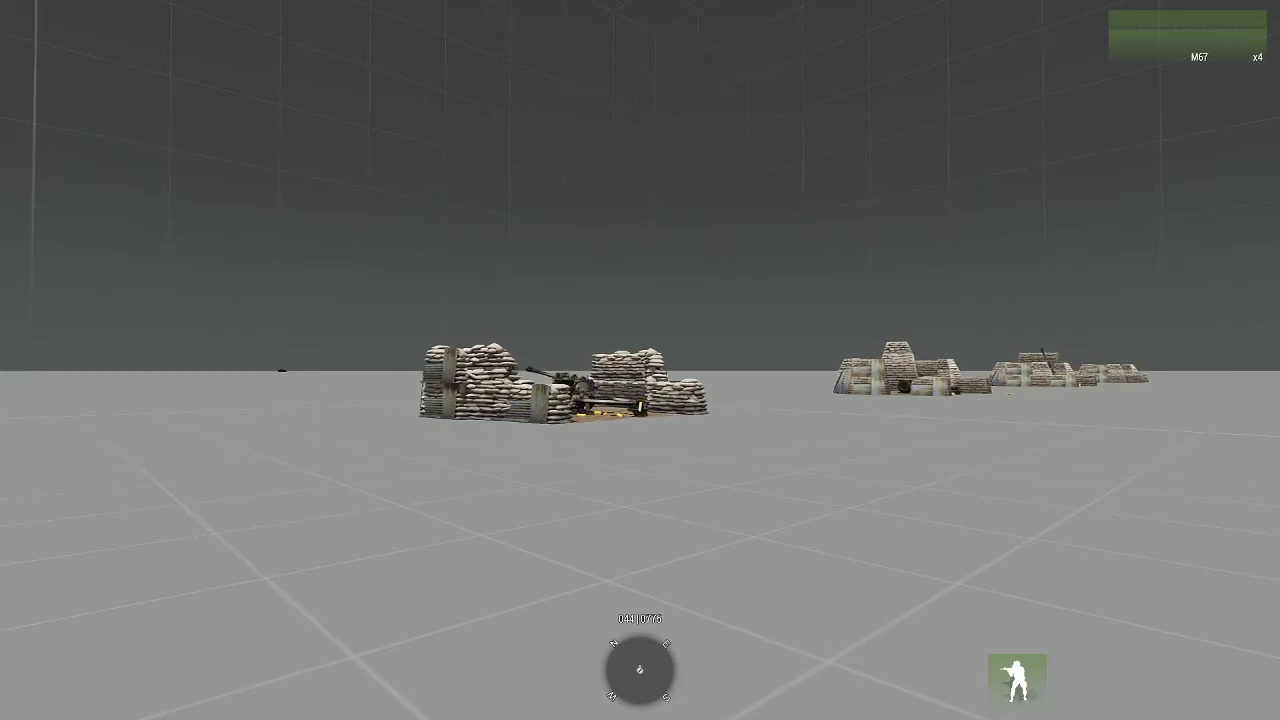
mouse_move(640, 360)
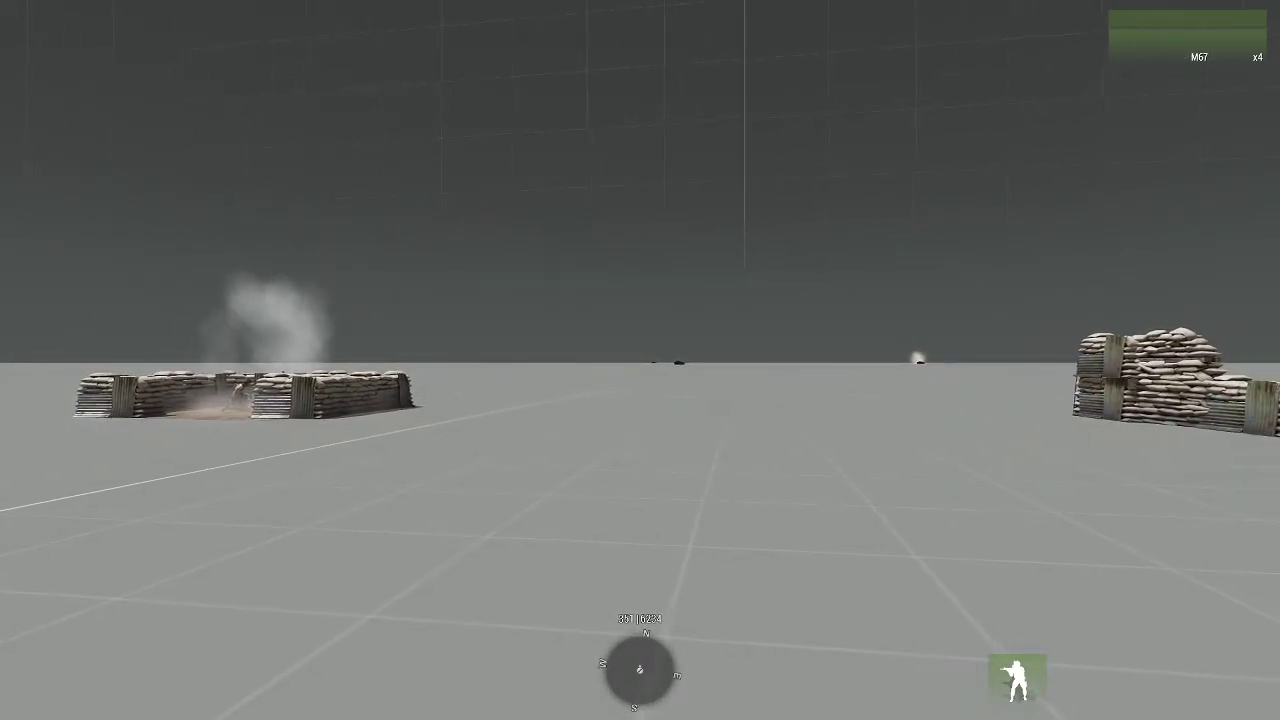
key("a")
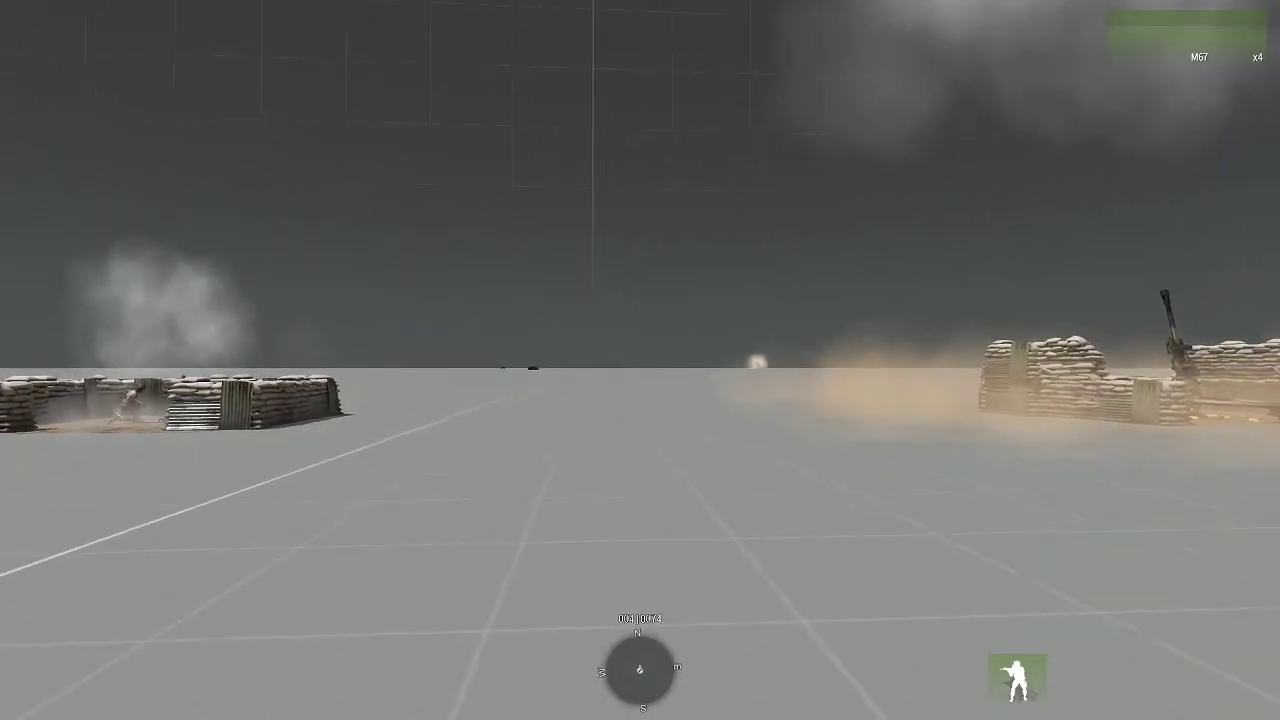